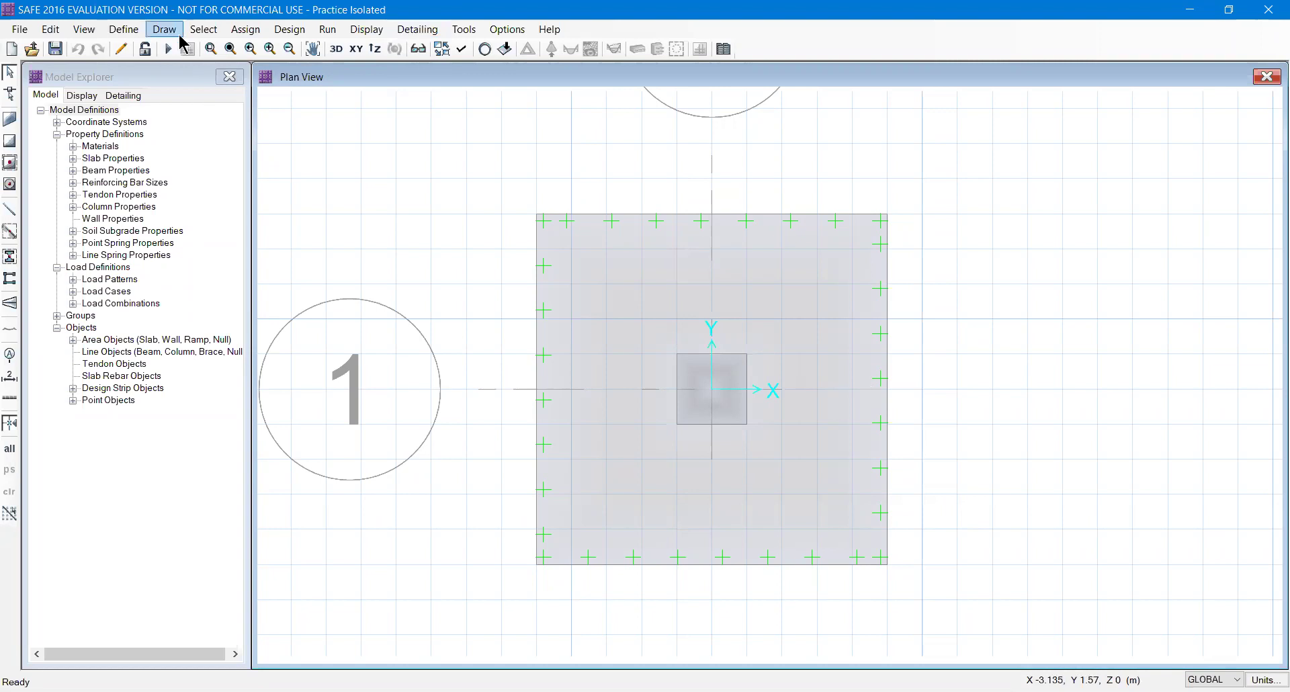
{"action": "left_click", "coordinate": [237, 31]}
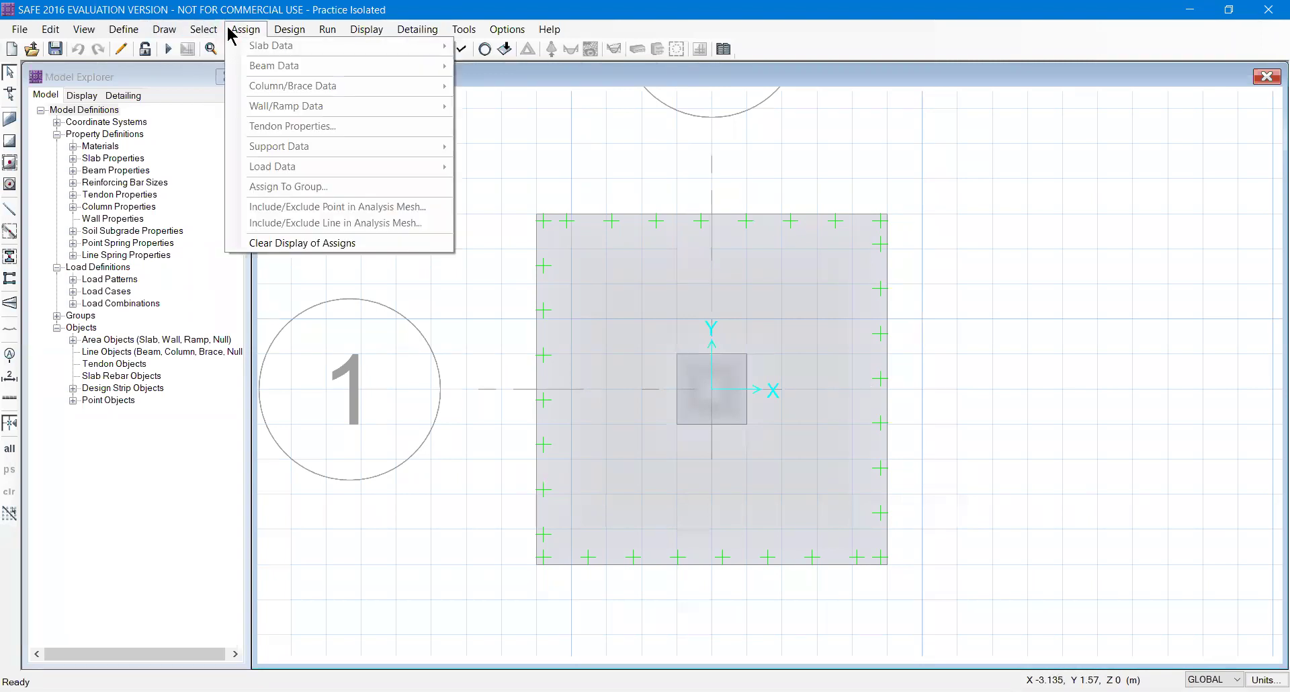
{"action": "left_click", "coordinate": [296, 311]}
{"action": "left_click", "coordinate": [631, 306]}
{"action": "left_click", "coordinate": [246, 30]}
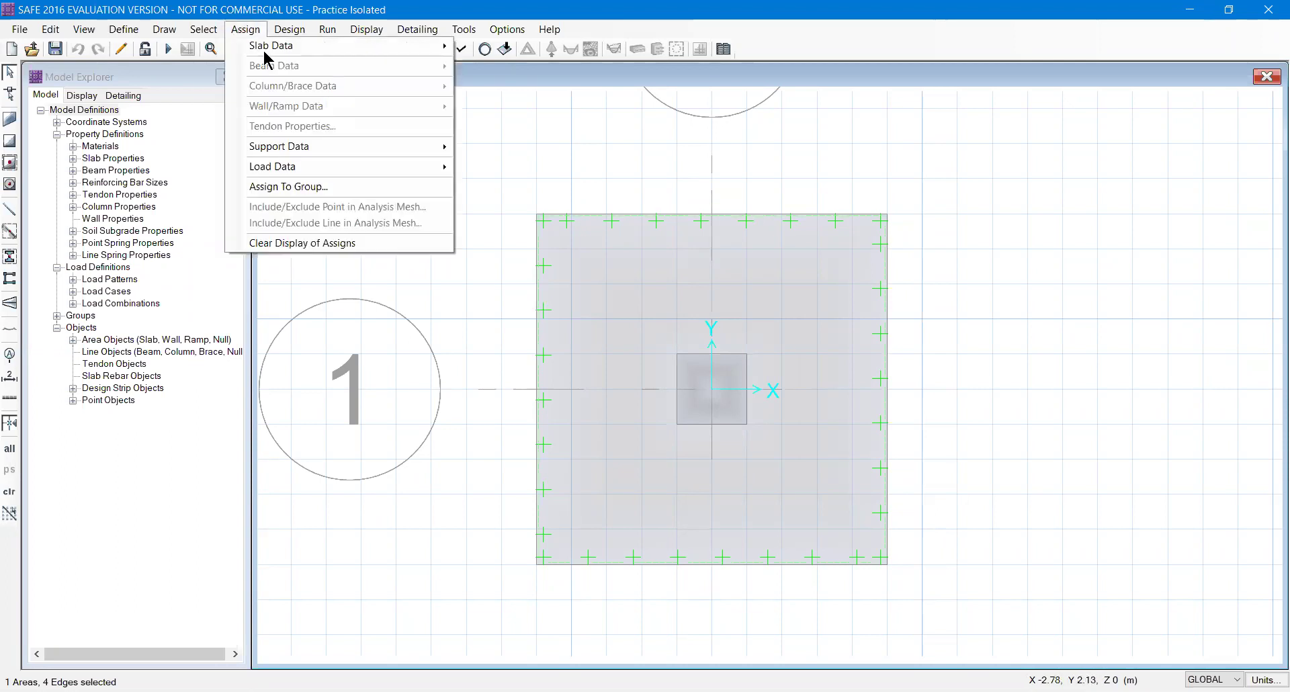
{"action": "left_click", "coordinate": [203, 30]}
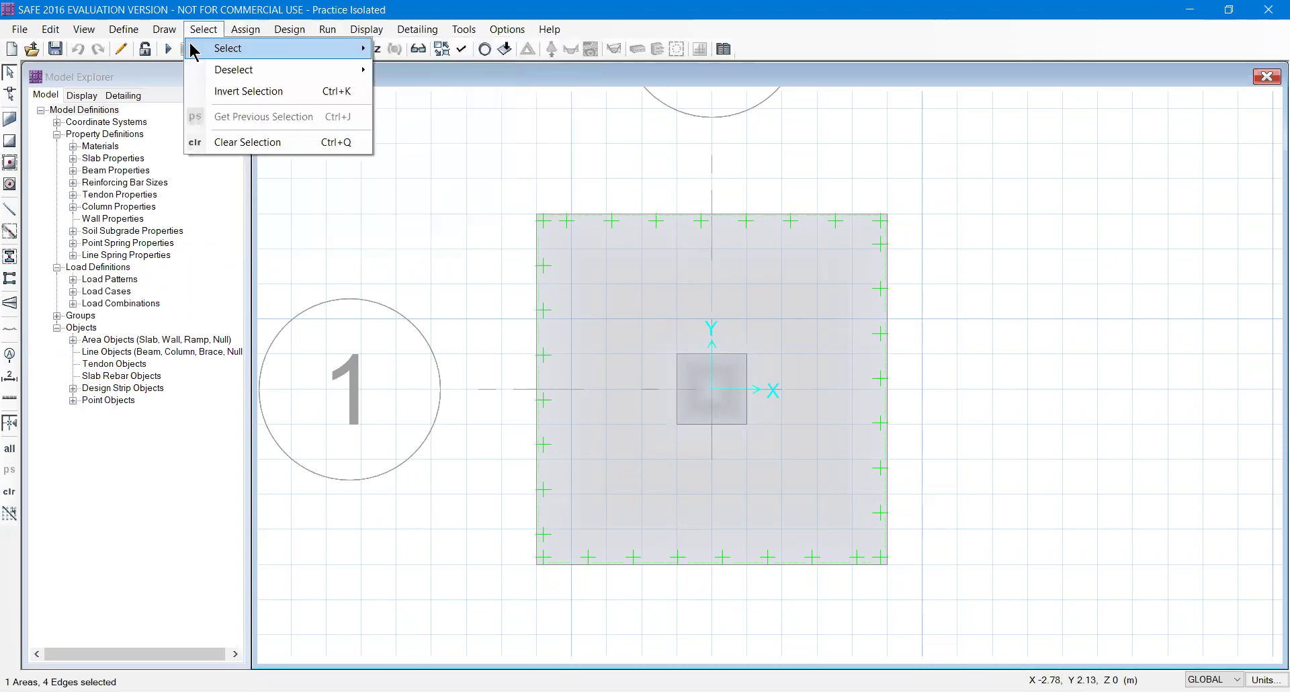
- Review the load cases and scale factors of the 1.5(DL+LL) load combination, leaving its definition unedited
{"action": "mouse_move", "coordinate": [125, 30]}
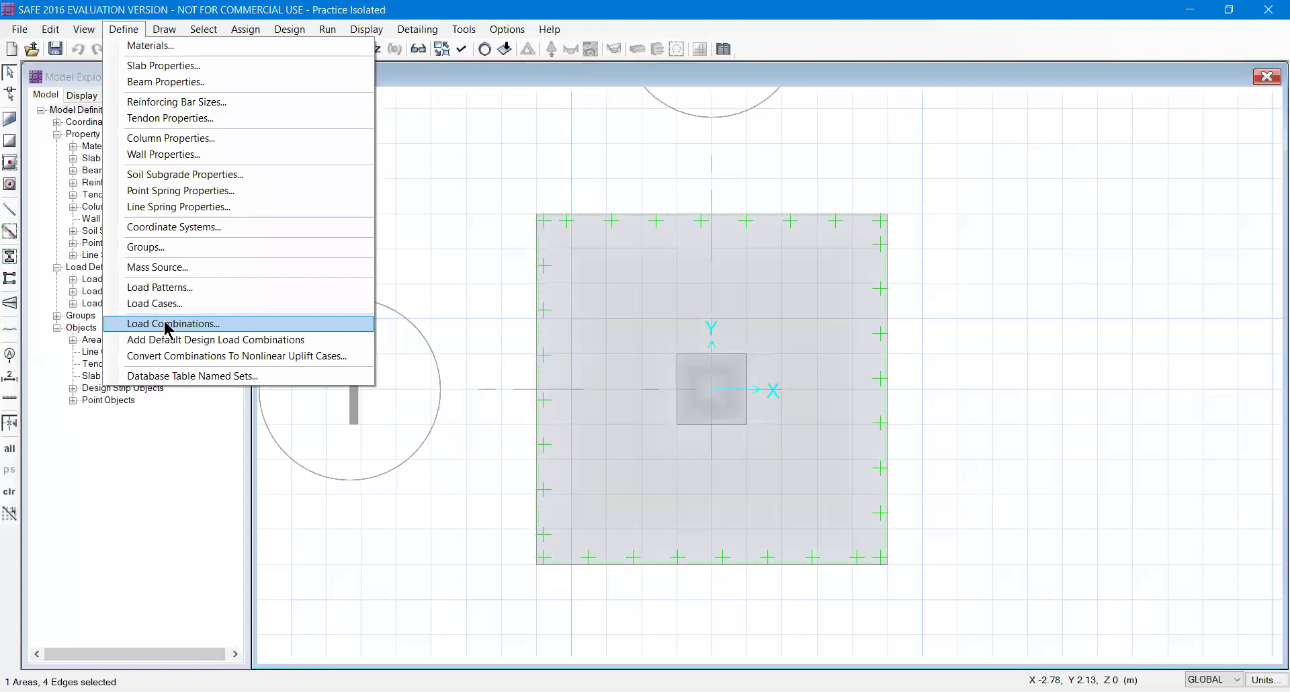
{"action": "left_click", "coordinate": [169, 325]}
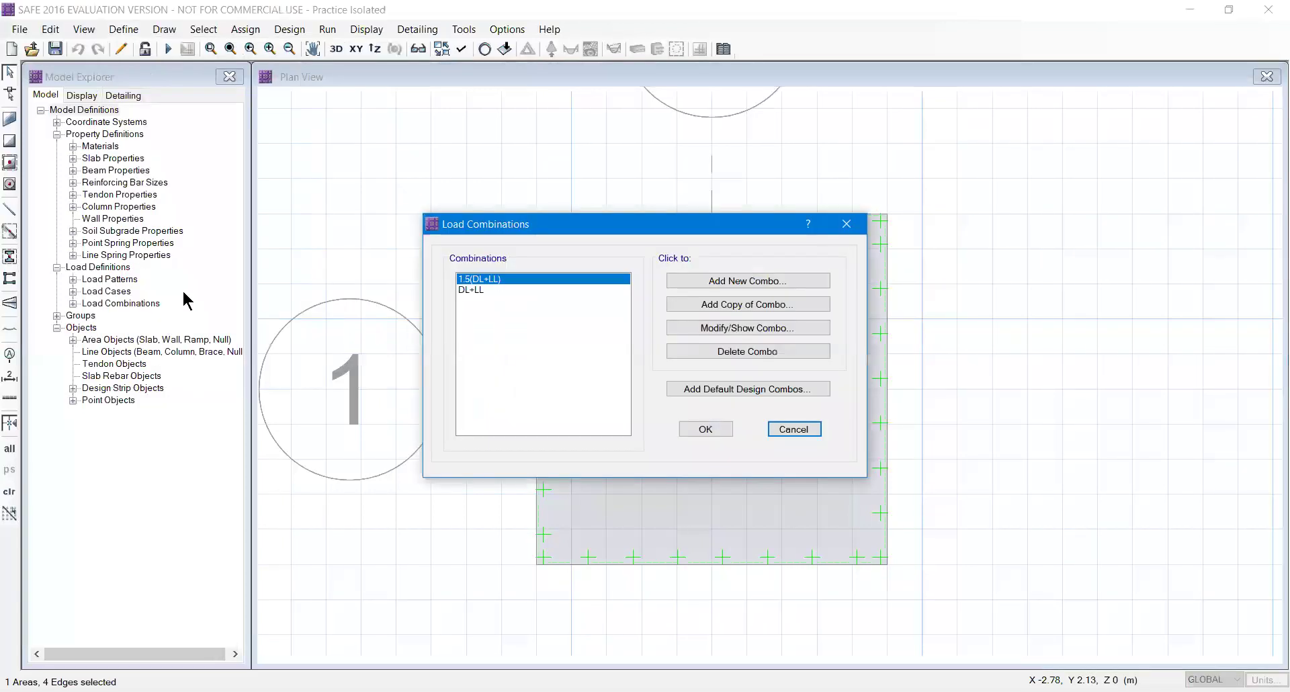
{"action": "left_click", "coordinate": [478, 290]}
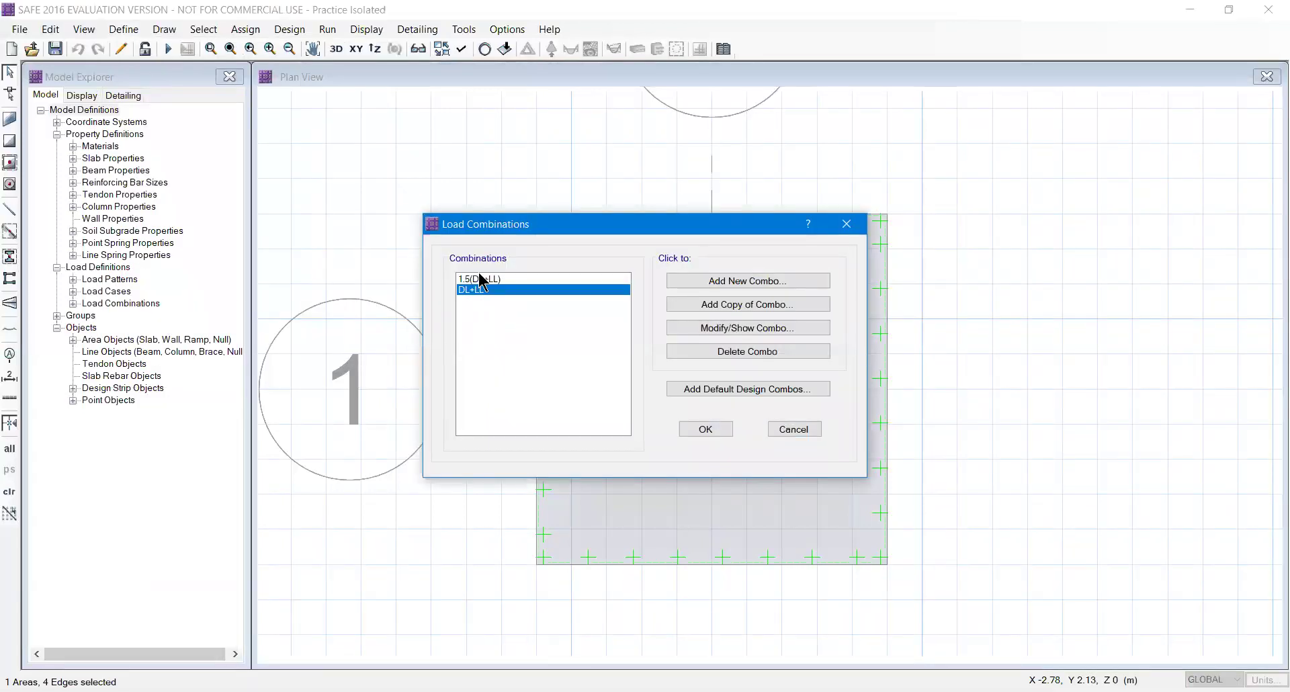
{"action": "left_click", "coordinate": [480, 280]}
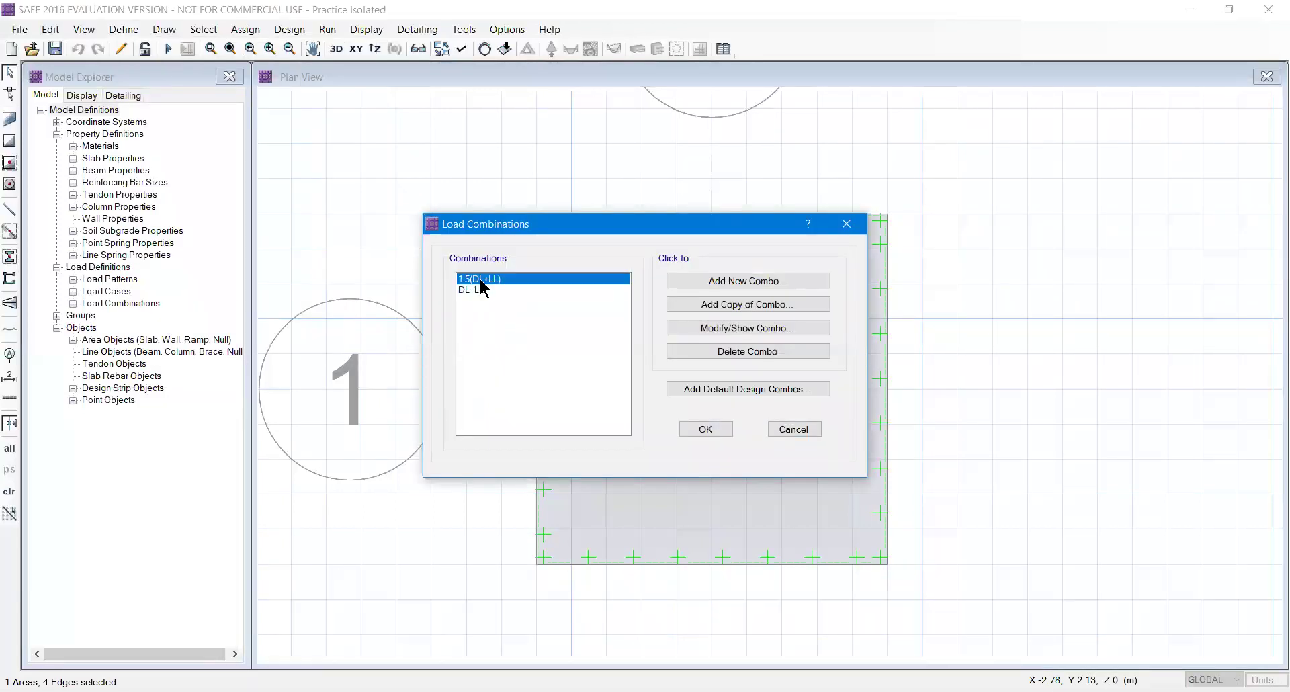
{"action": "left_click", "coordinate": [737, 330]}
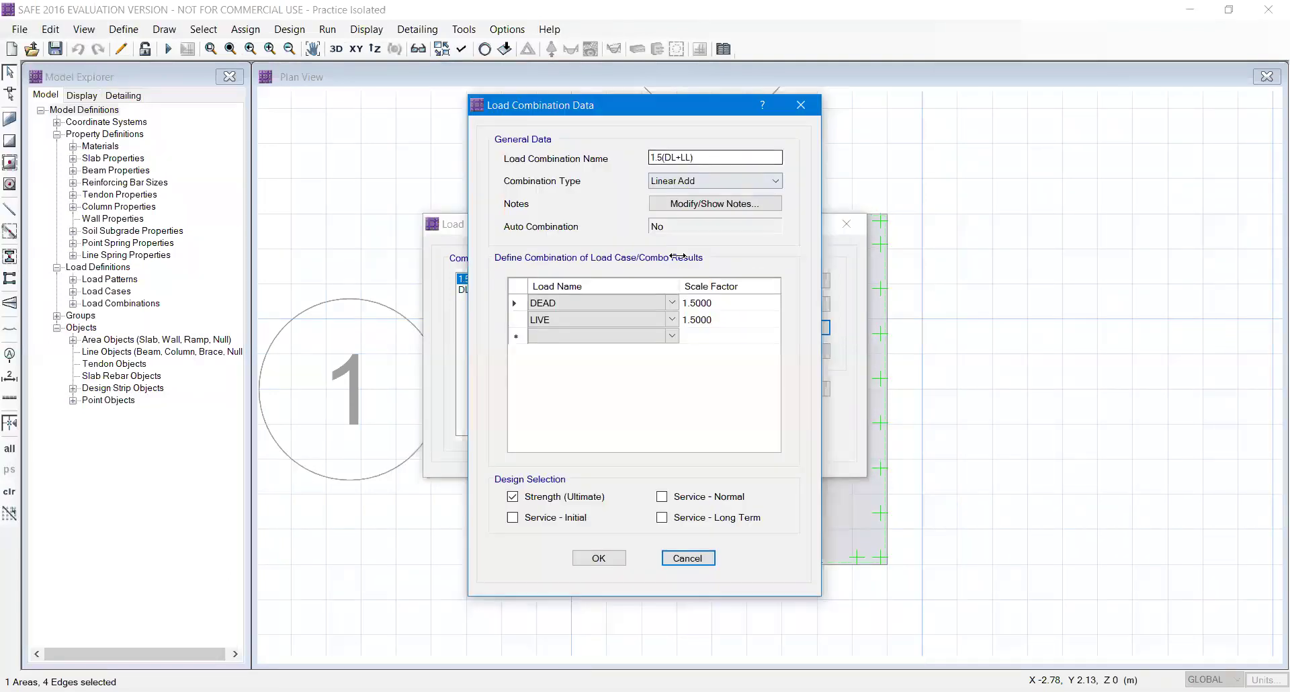
{"action": "left_click", "coordinate": [801, 105]}
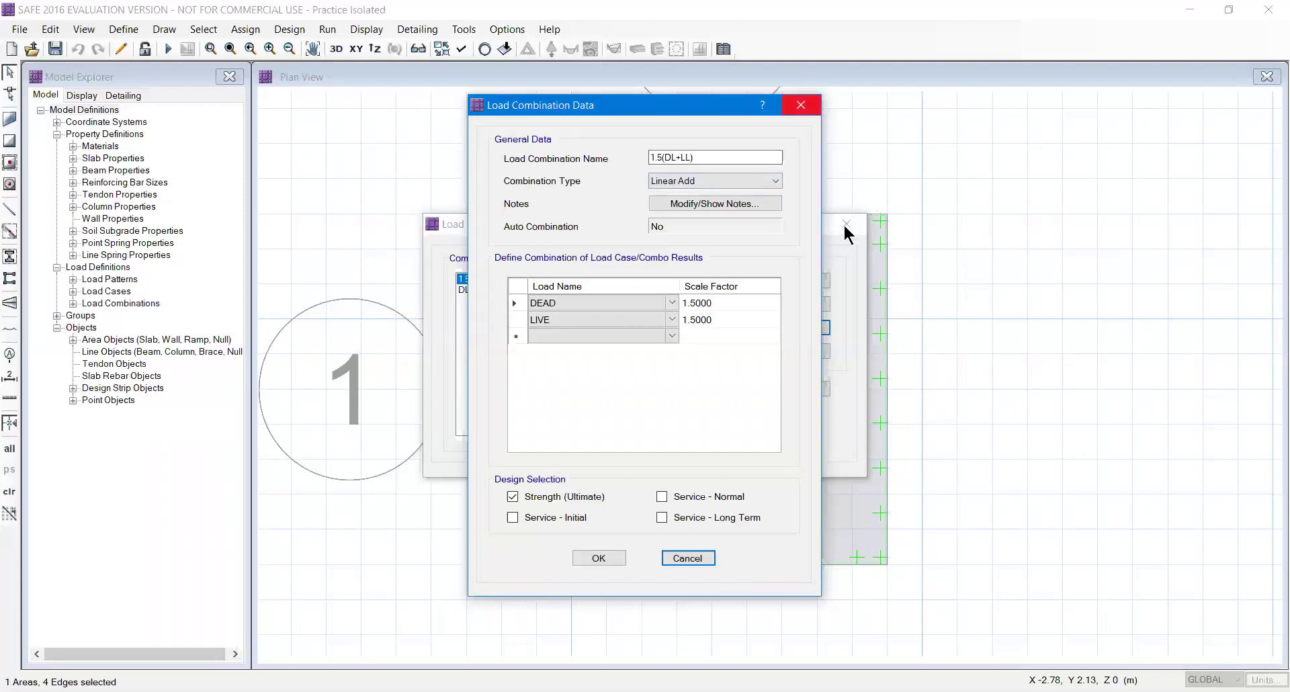
{"action": "left_click", "coordinate": [846, 224]}
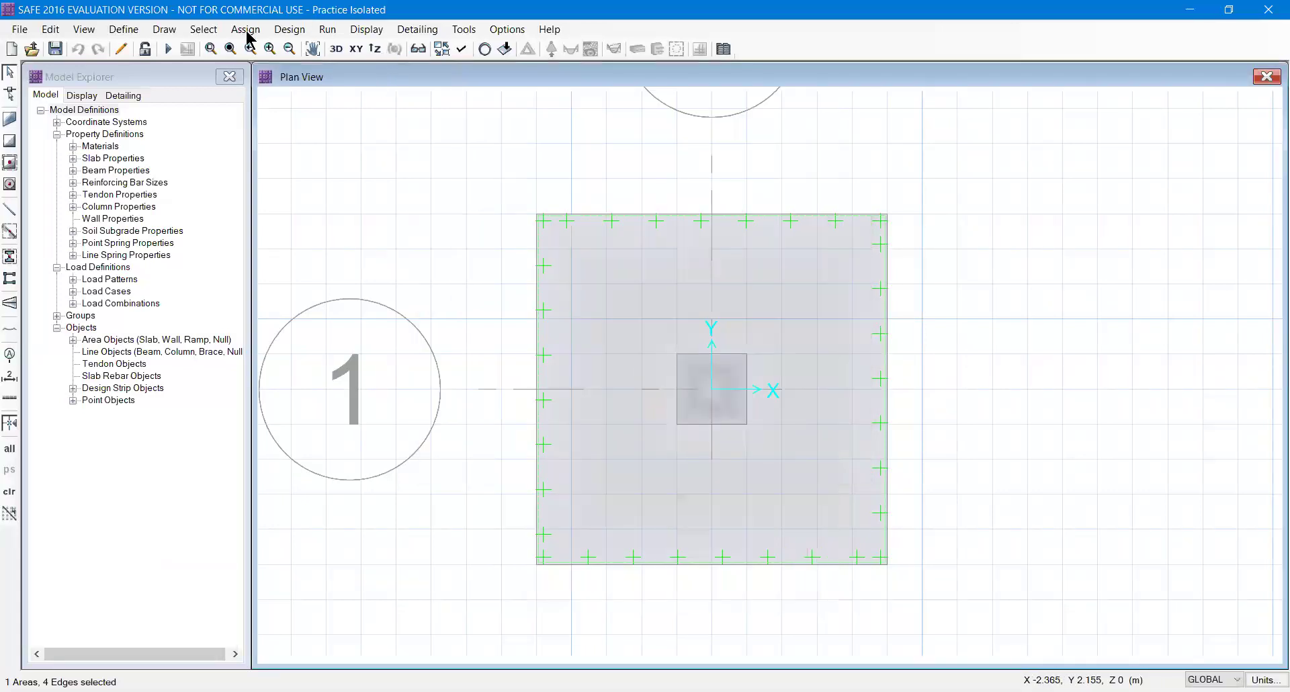
- Check the column strip width calculation in the Photos image and return to the SAFE model
{"action": "left_click", "coordinate": [135, 31]}
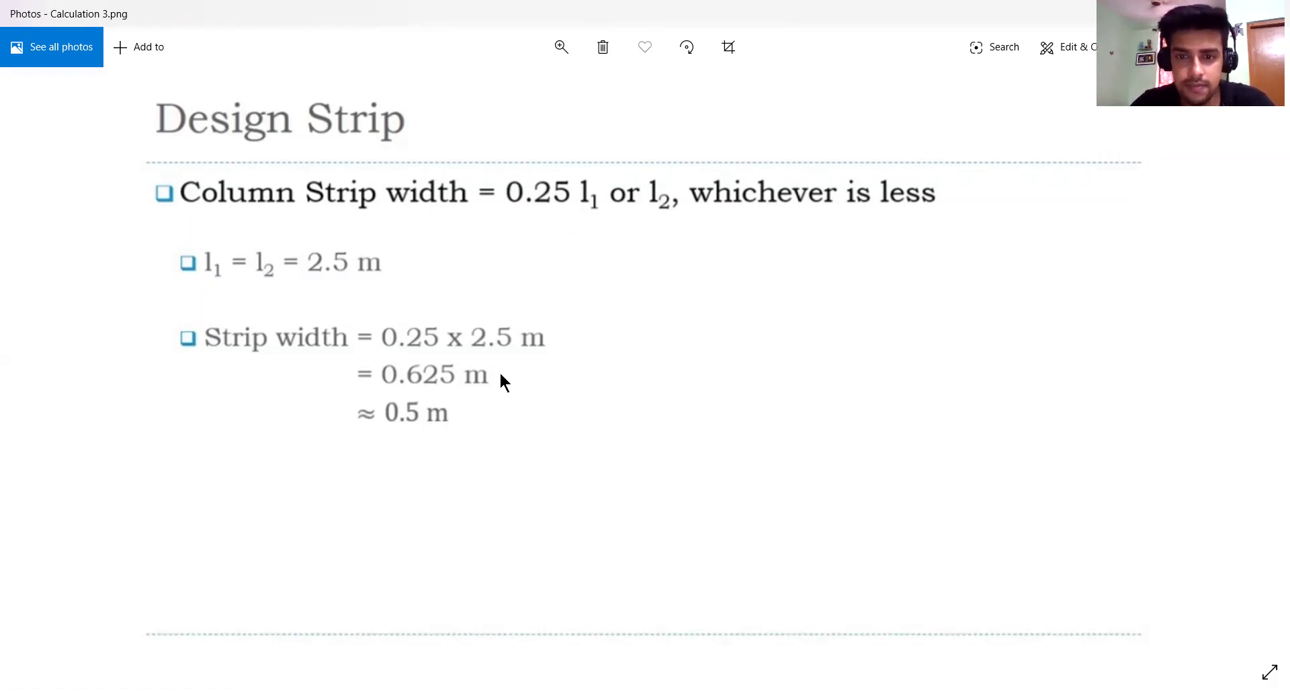
{"action": "key", "text": "alt+Tab"}
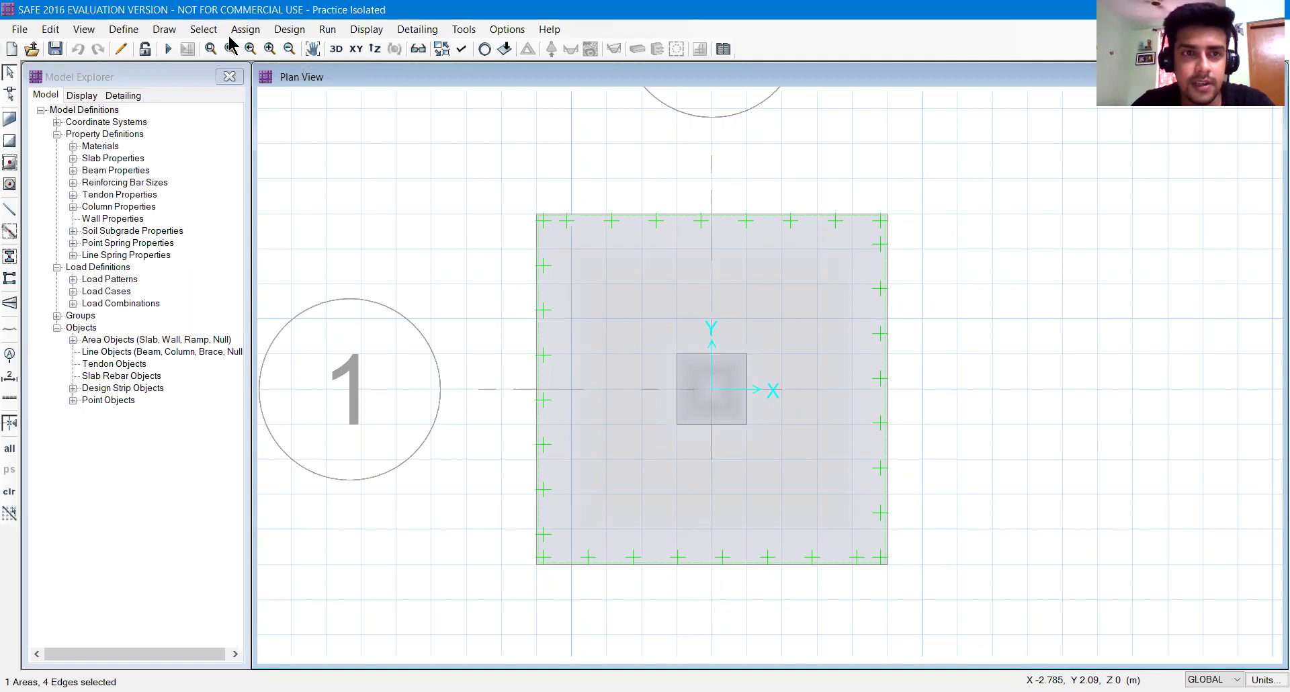
{"action": "left_click", "coordinate": [206, 30]}
{"action": "mouse_move", "coordinate": [214, 49]}
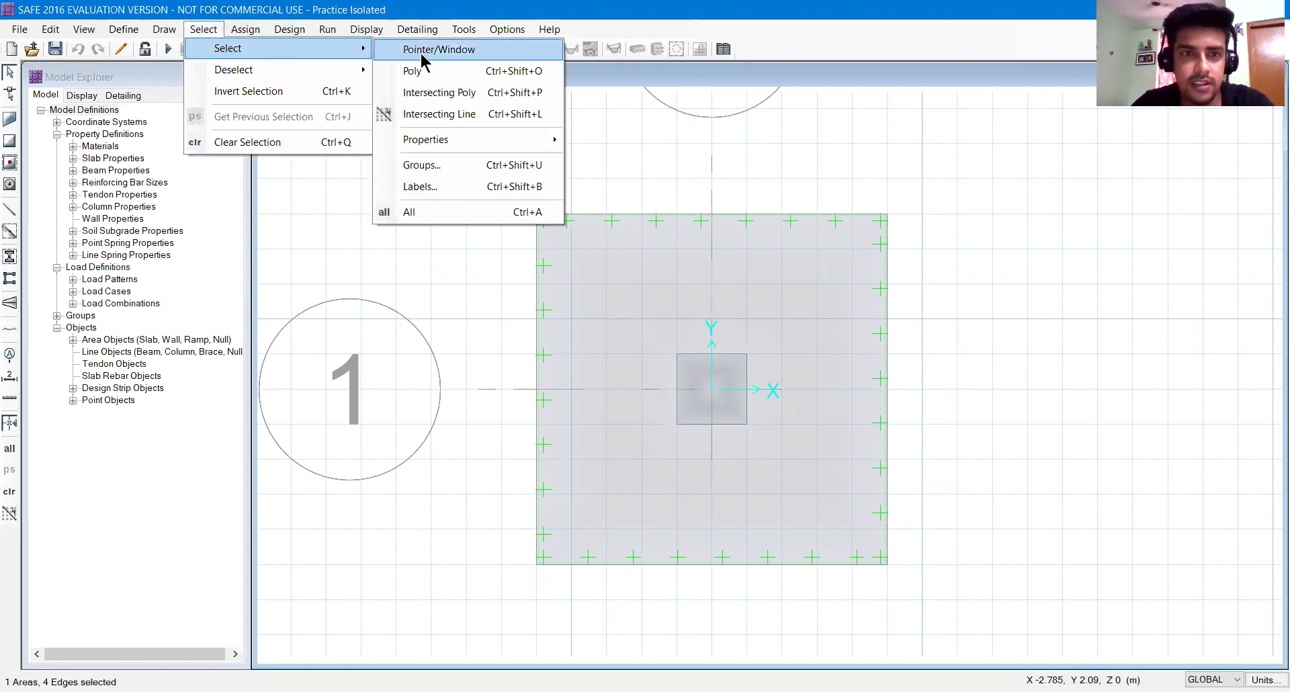
{"action": "mouse_move", "coordinate": [440, 145]}
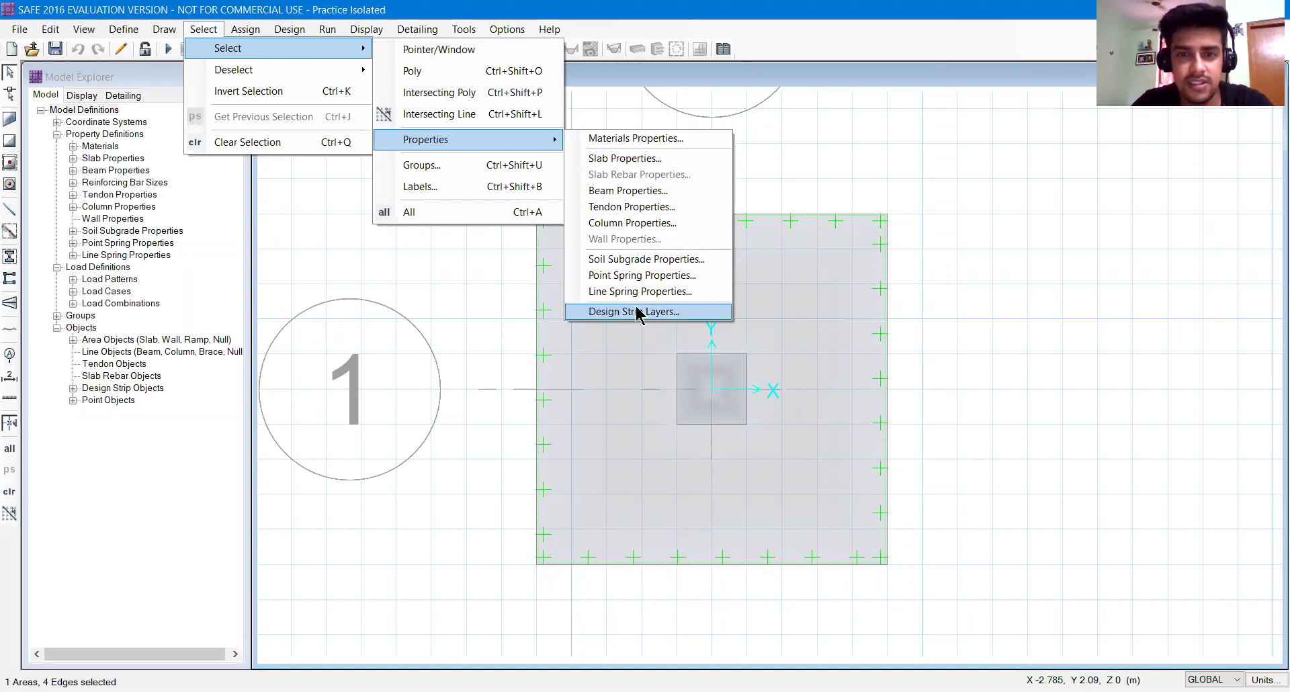
{"action": "left_click", "coordinate": [571, 311]}
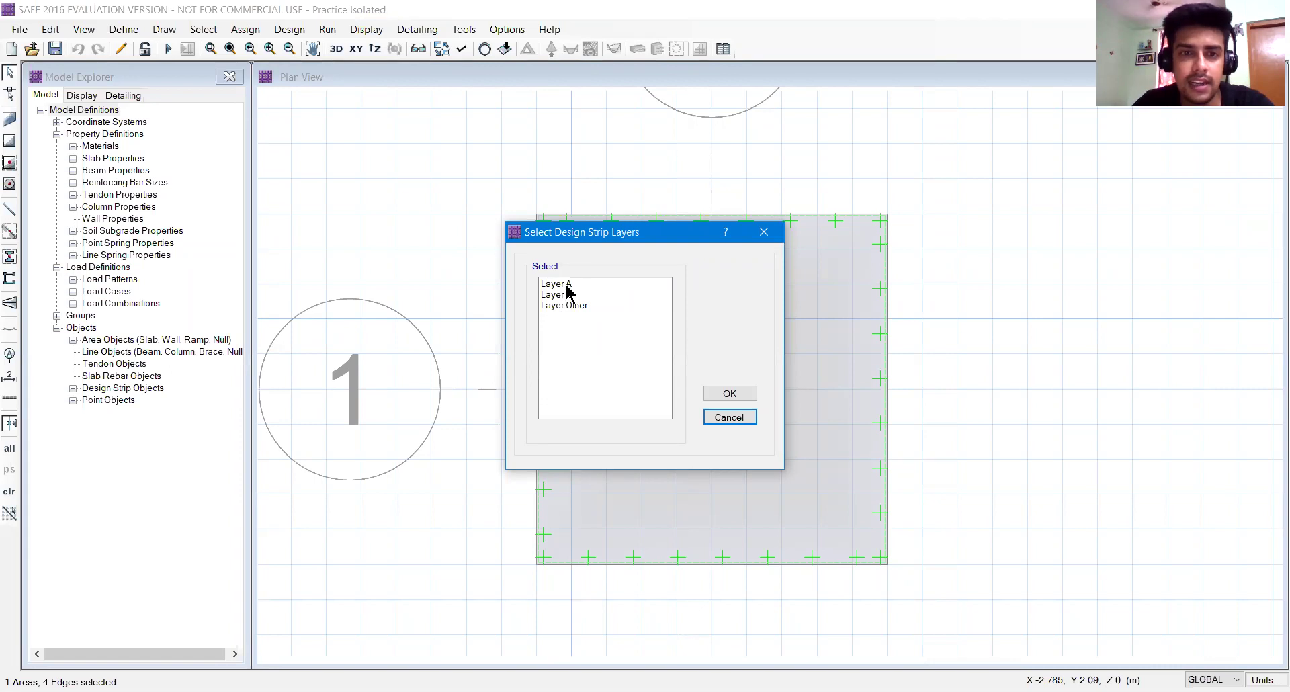
{"action": "left_click", "coordinate": [566, 283]}
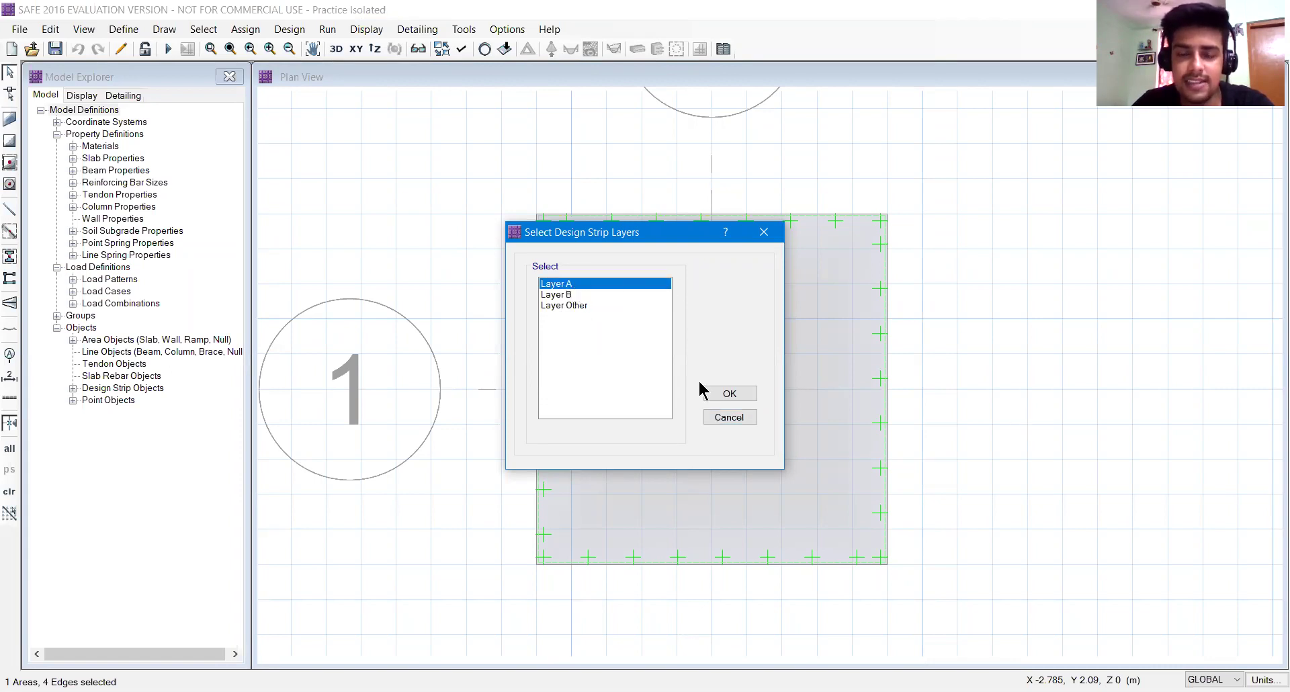
{"action": "left_click", "coordinate": [558, 296]}
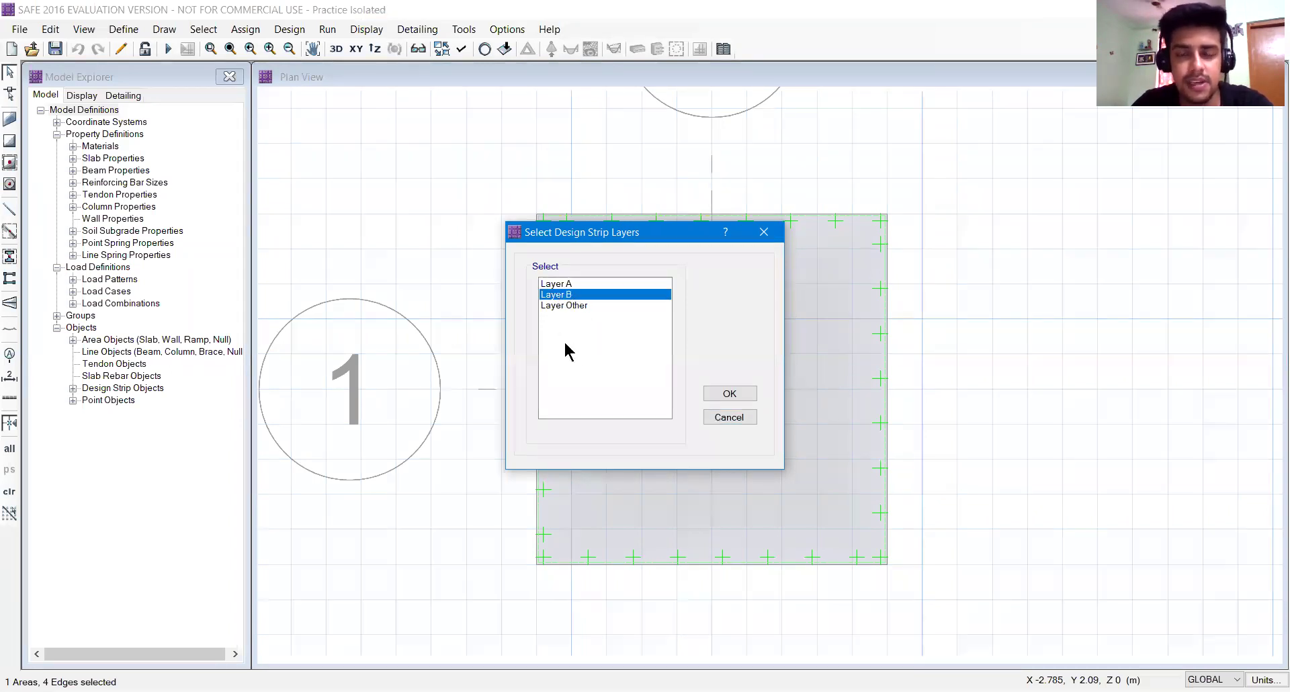
{"action": "left_click", "coordinate": [570, 284]}
{"action": "left_click", "coordinate": [573, 306], "text": "shift"}
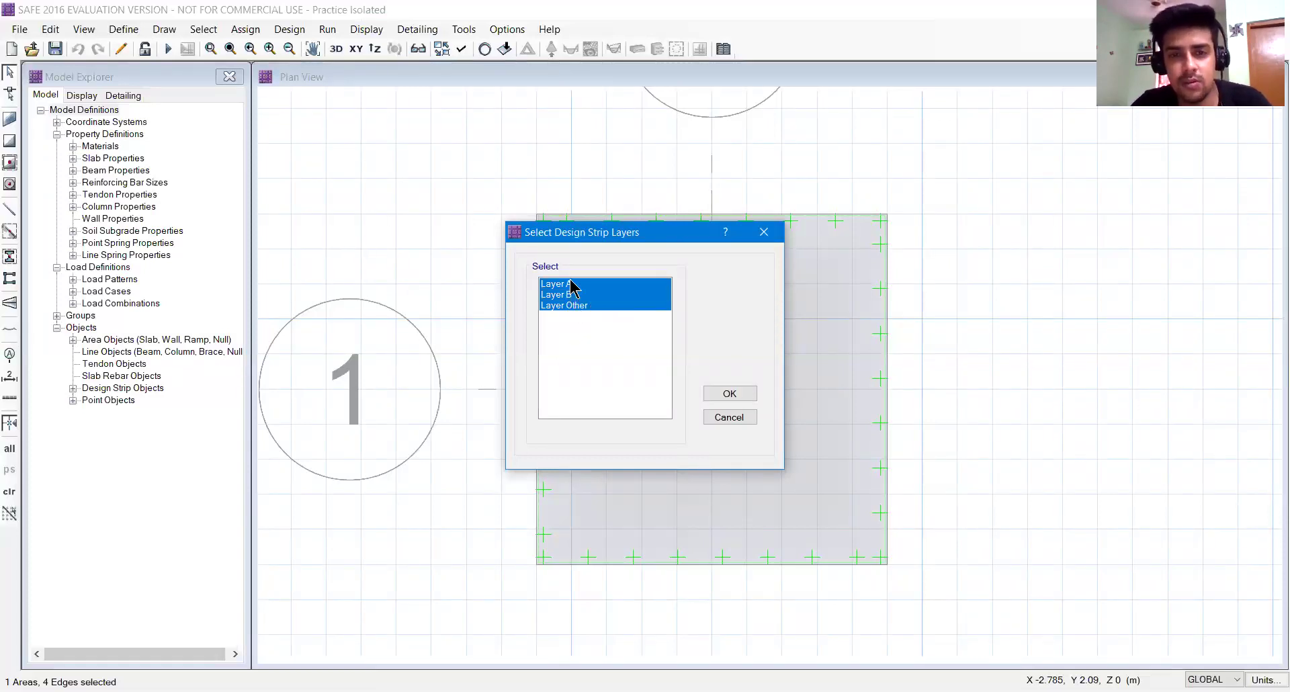
{"action": "left_click", "coordinate": [571, 285]}
{"action": "left_click", "coordinate": [576, 306], "text": "shift"}
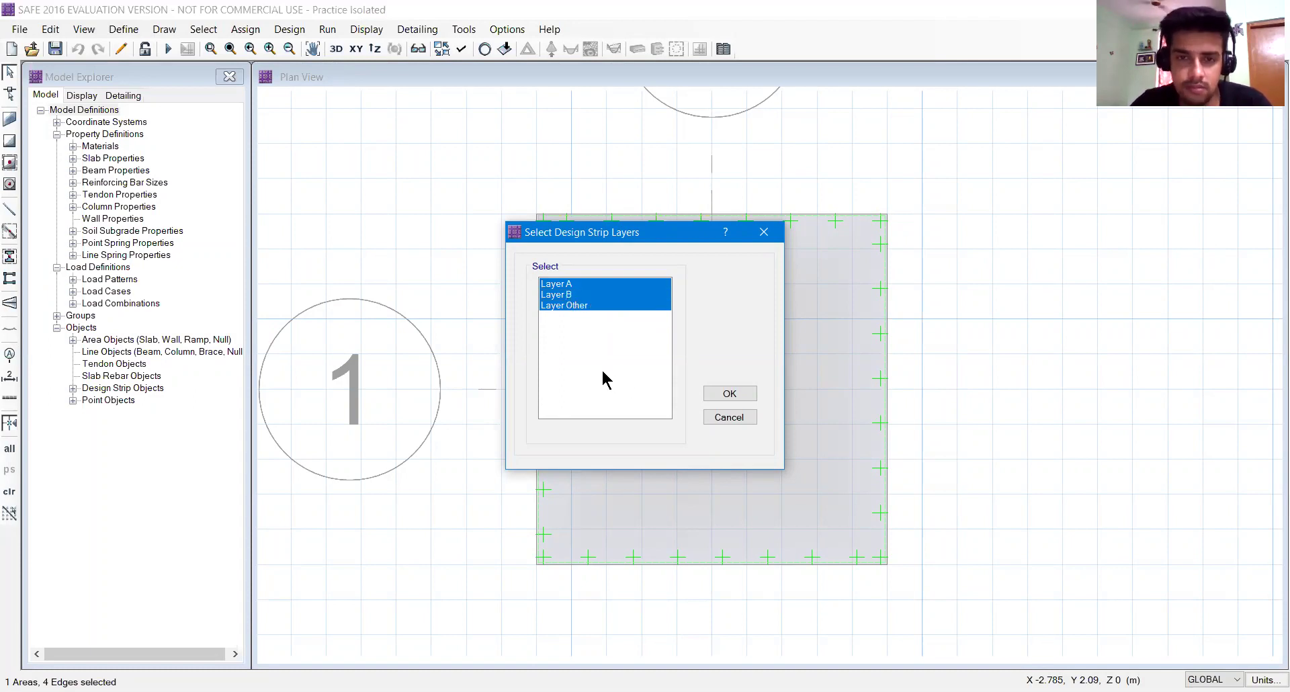
{"action": "left_click", "coordinate": [730, 394]}
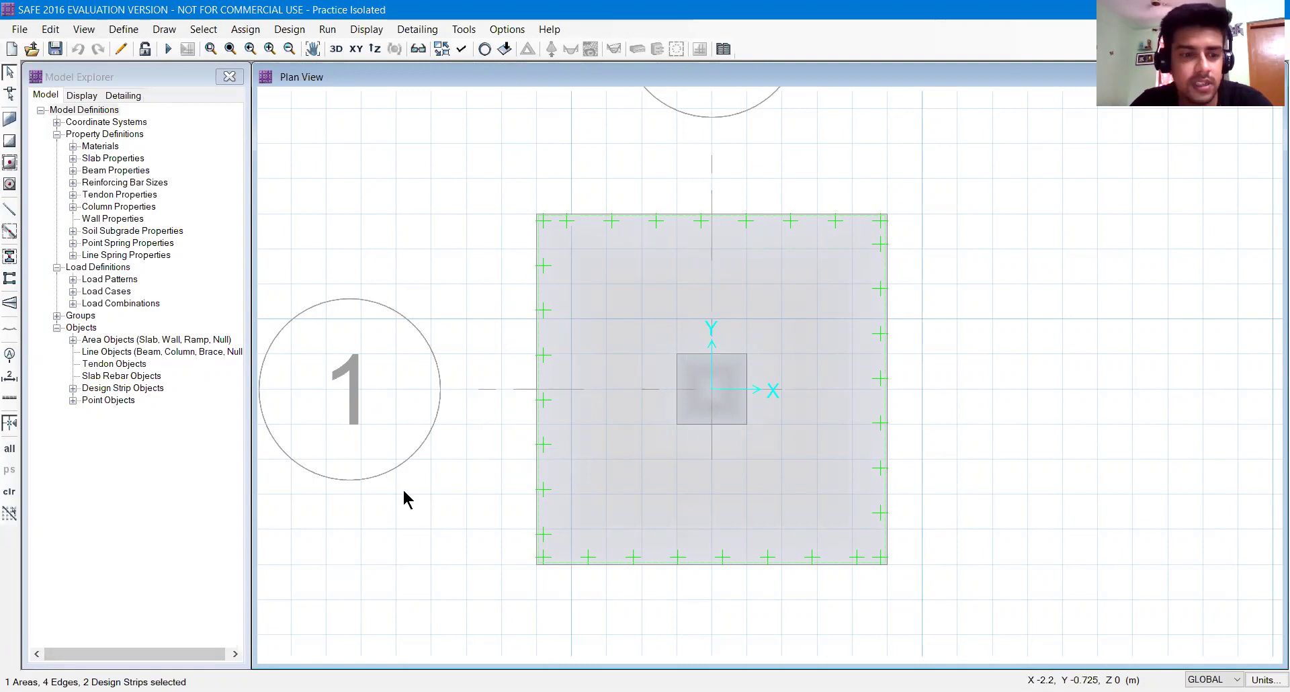
{"action": "key", "text": "Escape"}
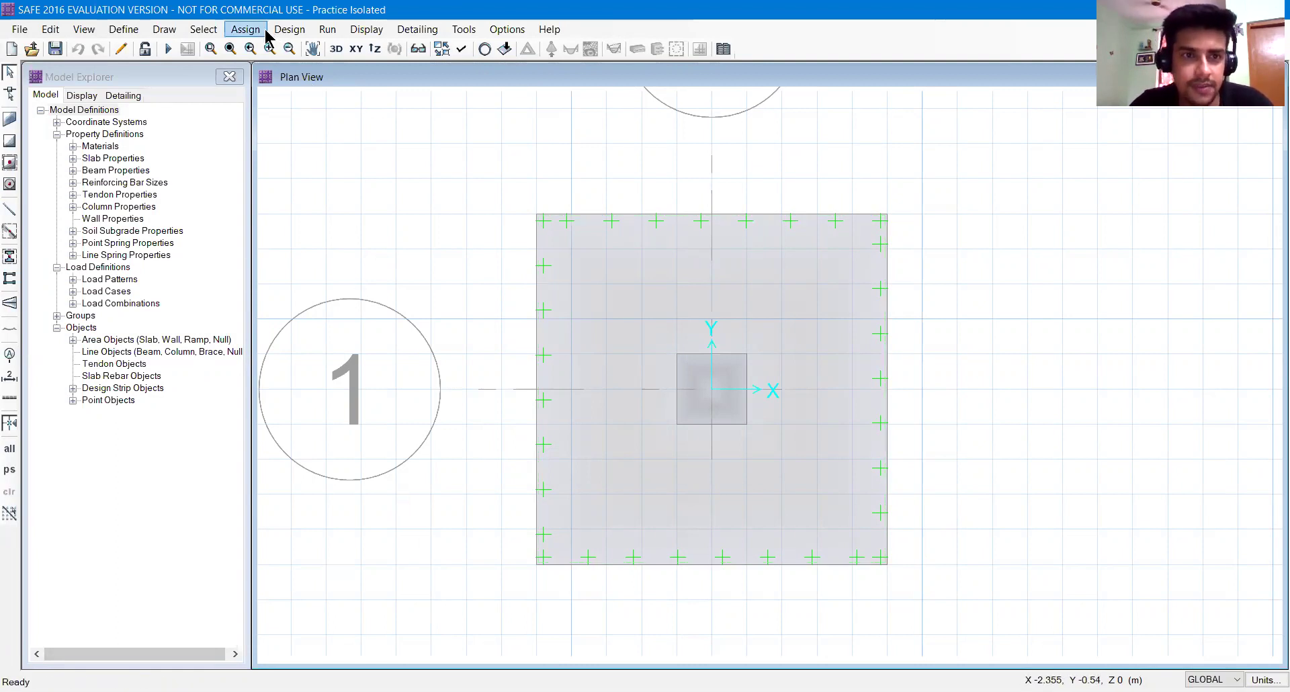
- Select the design strips on Layer A, Layer B and Layer Other and delete them
{"action": "left_click", "coordinate": [204, 29]}
{"action": "mouse_move", "coordinate": [326, 48]}
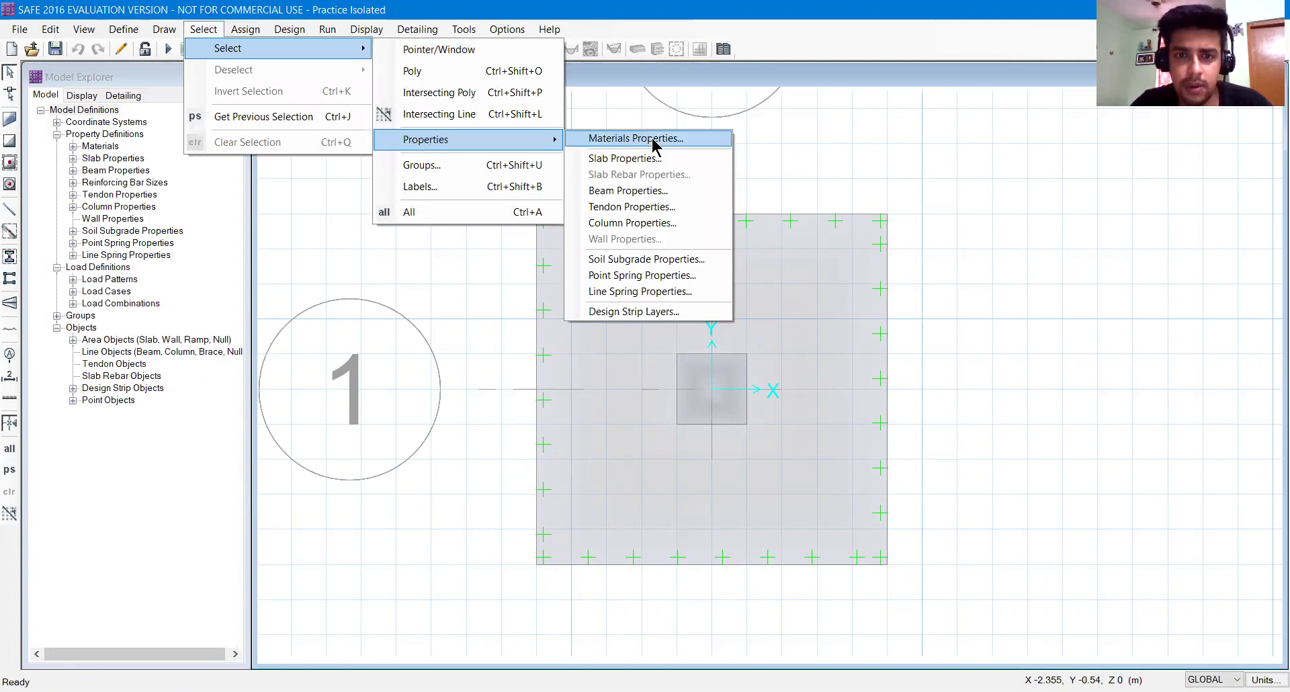
{"action": "left_click", "coordinate": [633, 312]}
{"action": "left_click", "coordinate": [567, 284]}
{"action": "left_click", "coordinate": [568, 295]}
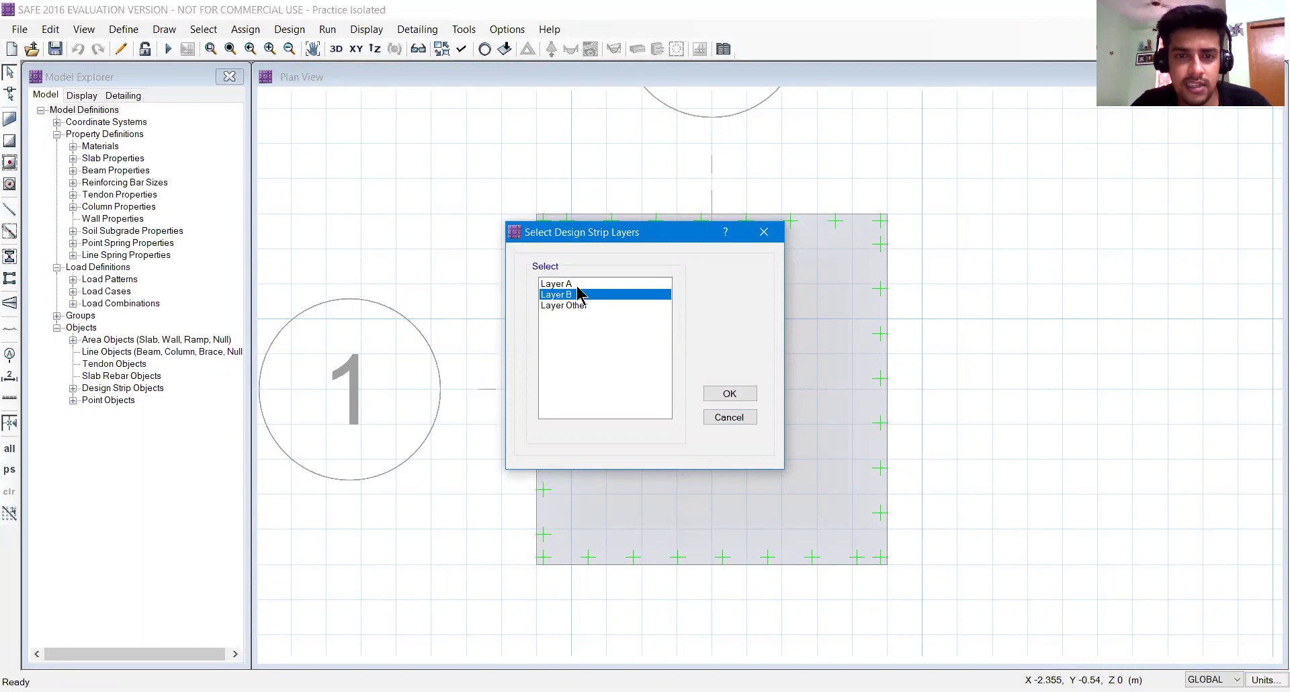
{"action": "left_click", "coordinate": [580, 285], "text": "ctrl"}
{"action": "left_click", "coordinate": [588, 306], "text": "ctrl"}
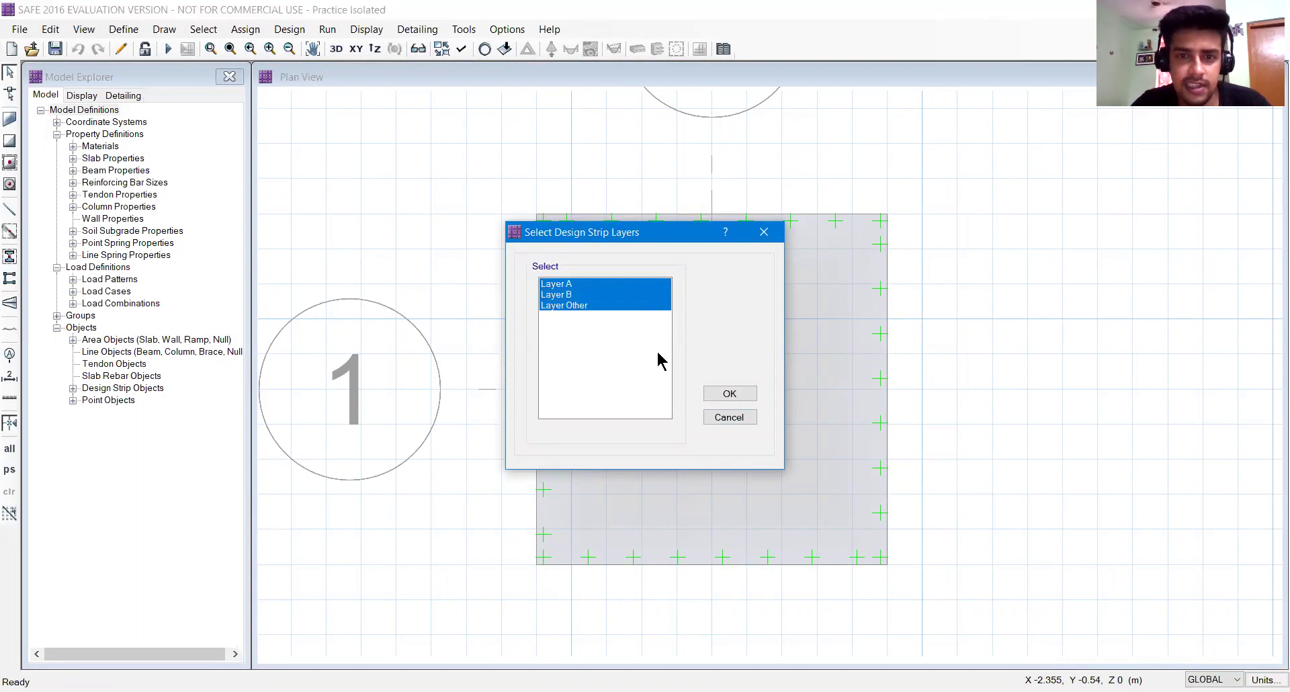
{"action": "left_click", "coordinate": [713, 399]}
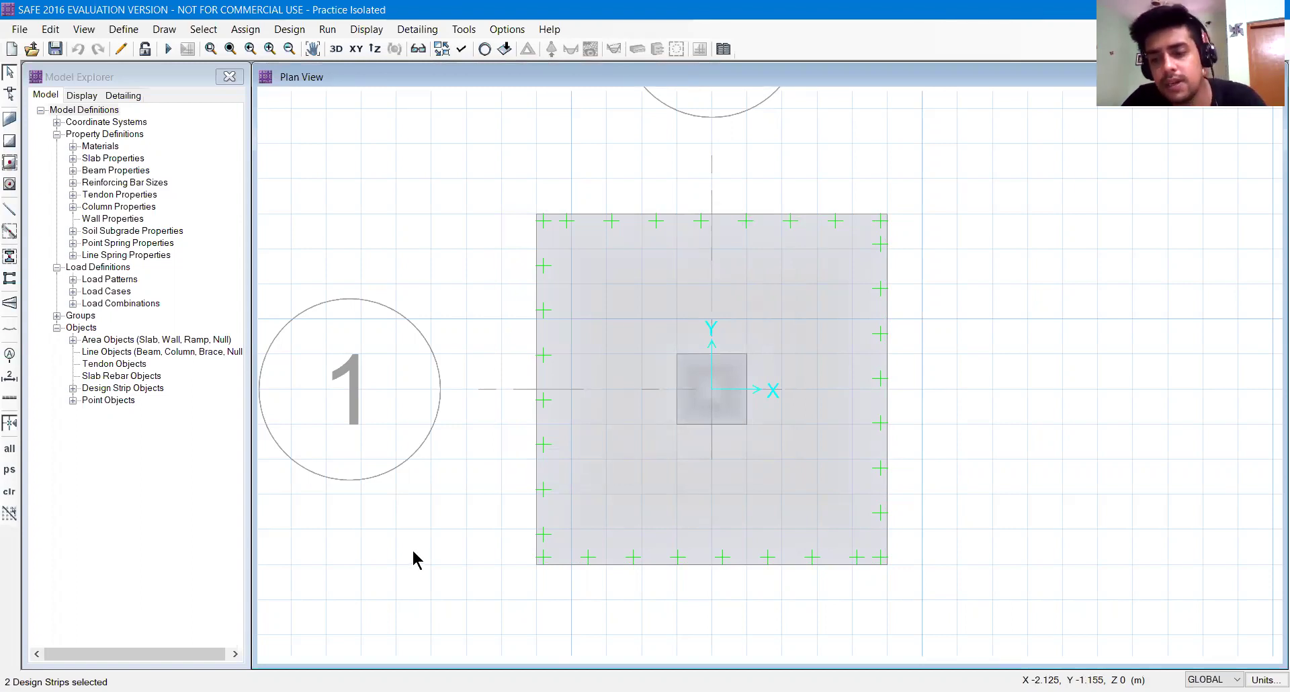
{"action": "key", "text": "Delete"}
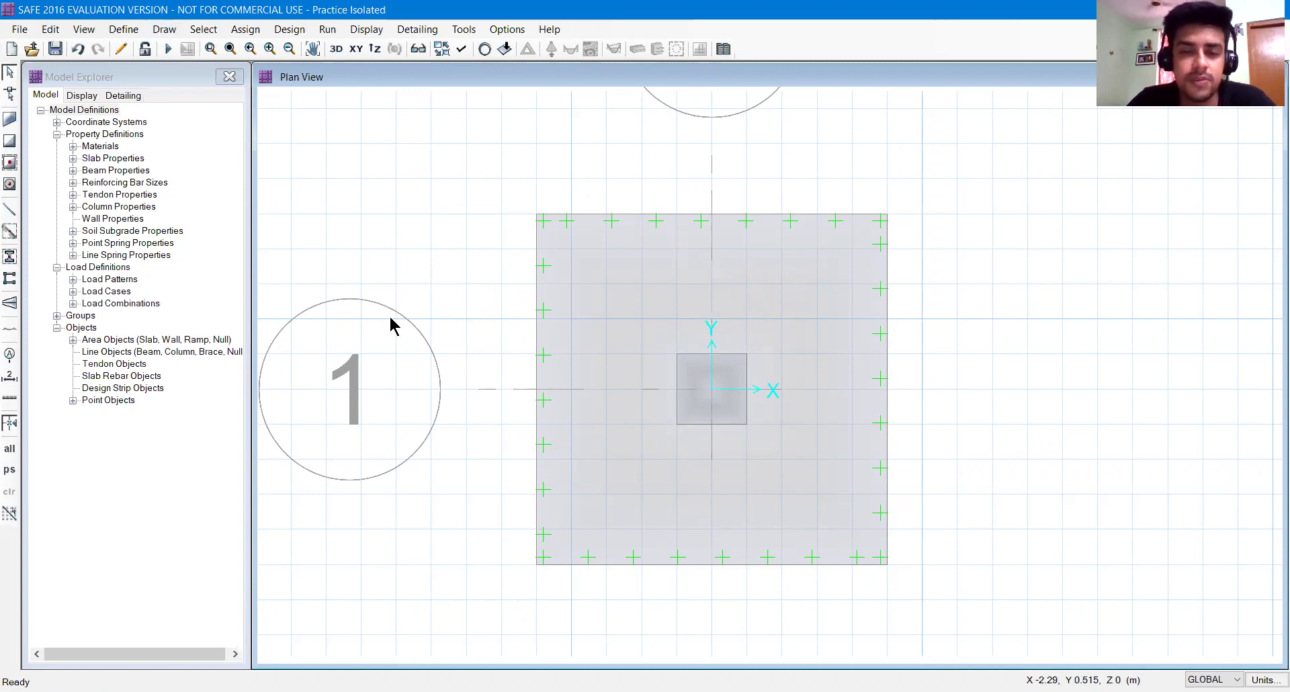
- Start drawing a new design strip and choose A as its strip layer
{"action": "left_click", "coordinate": [168, 31]}
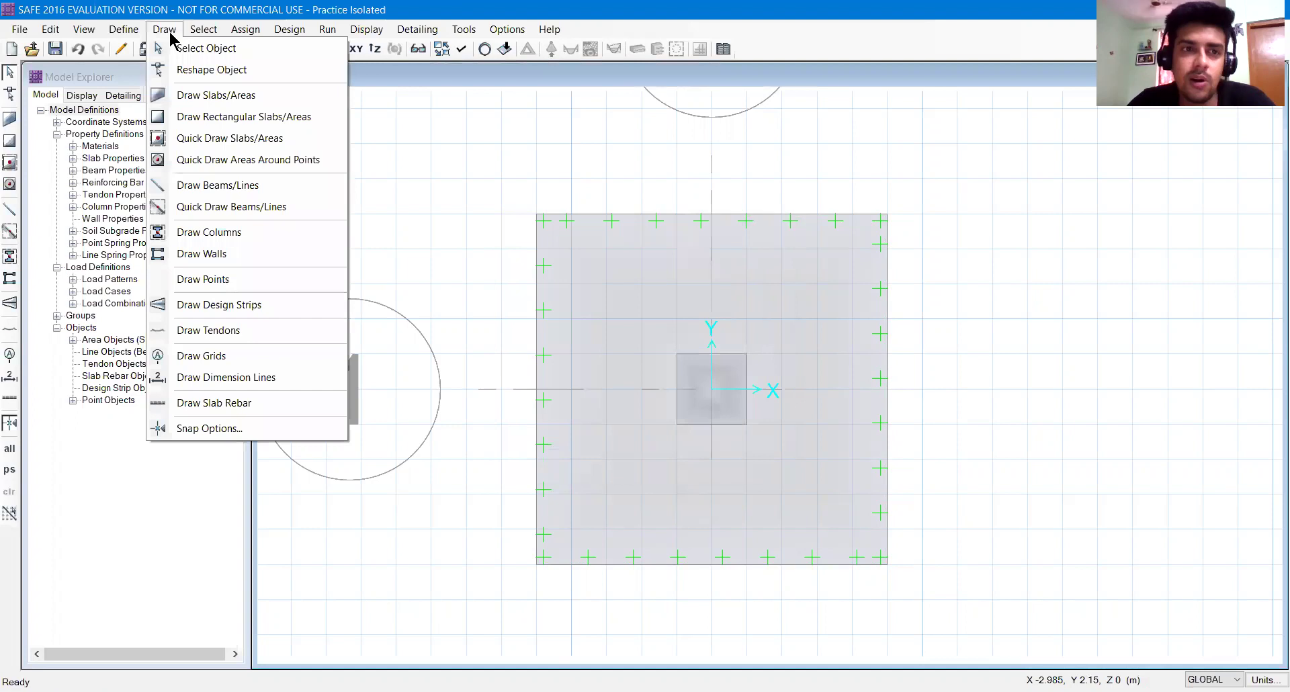
{"action": "left_click", "coordinate": [210, 306]}
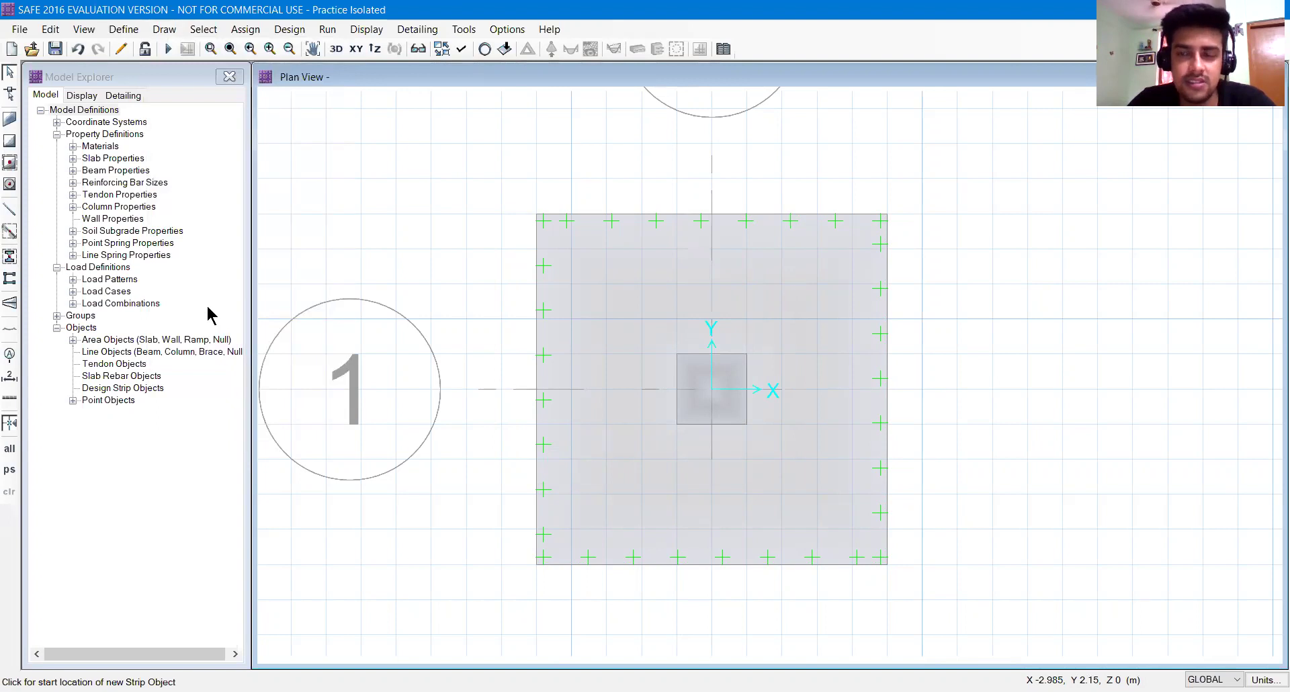
{"action": "left_click", "coordinate": [1082, 188]}
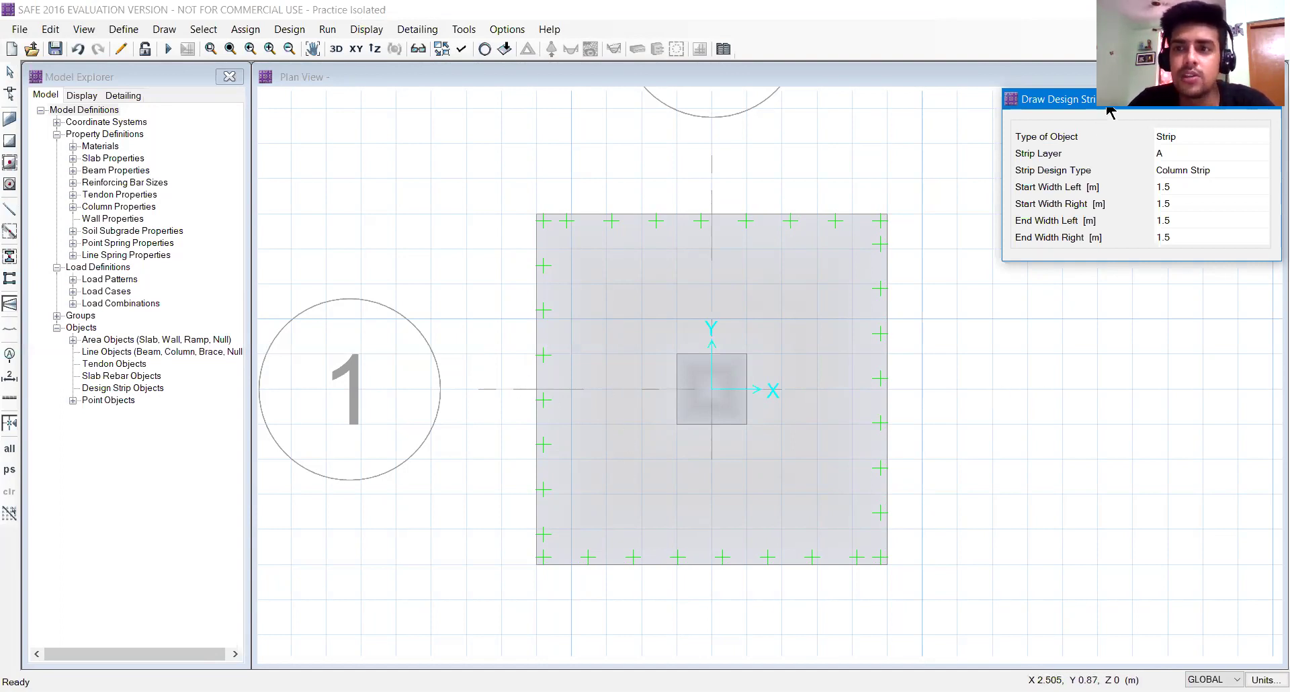
{"action": "left_click", "coordinate": [1170, 155]}
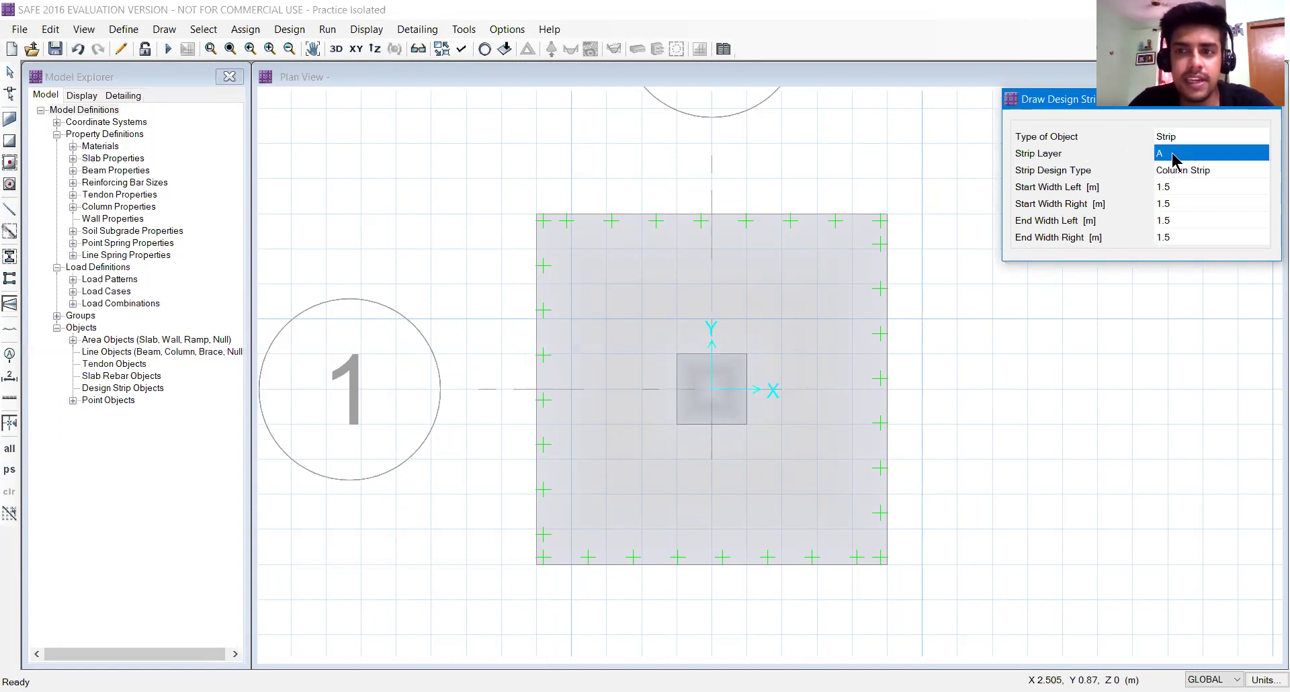
{"action": "left_click", "coordinate": [1173, 156]}
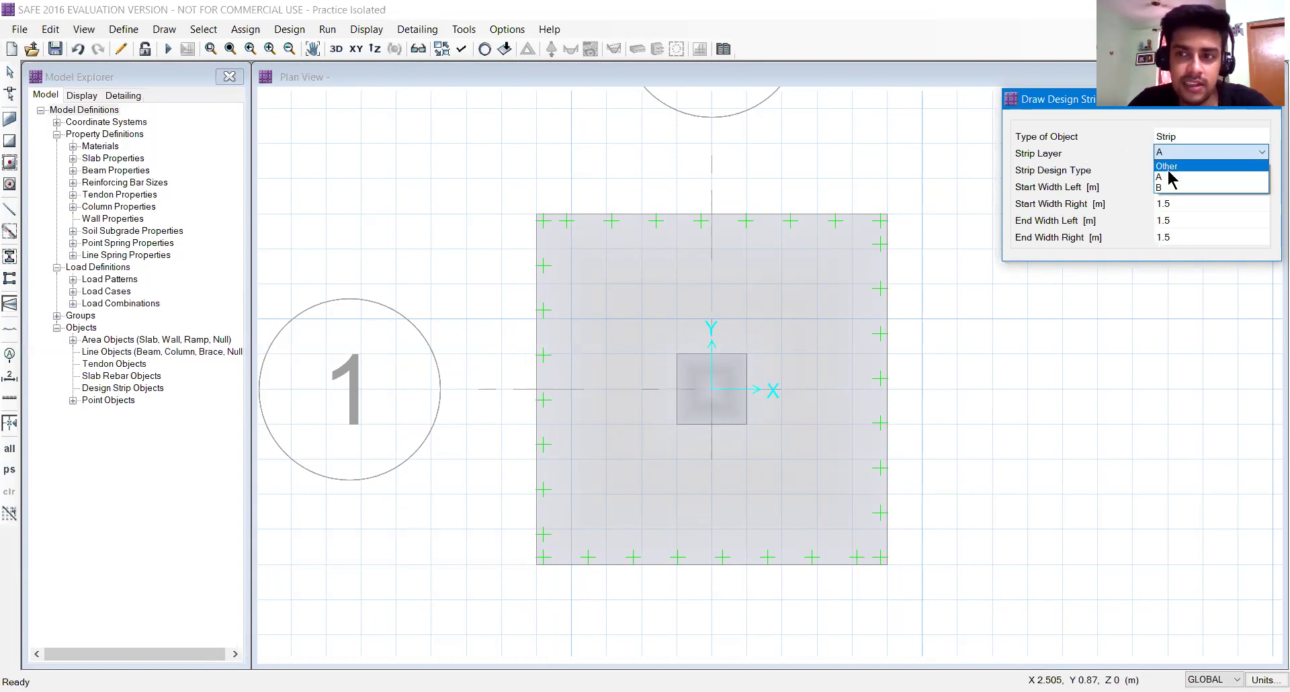
{"action": "left_click", "coordinate": [1169, 175]}
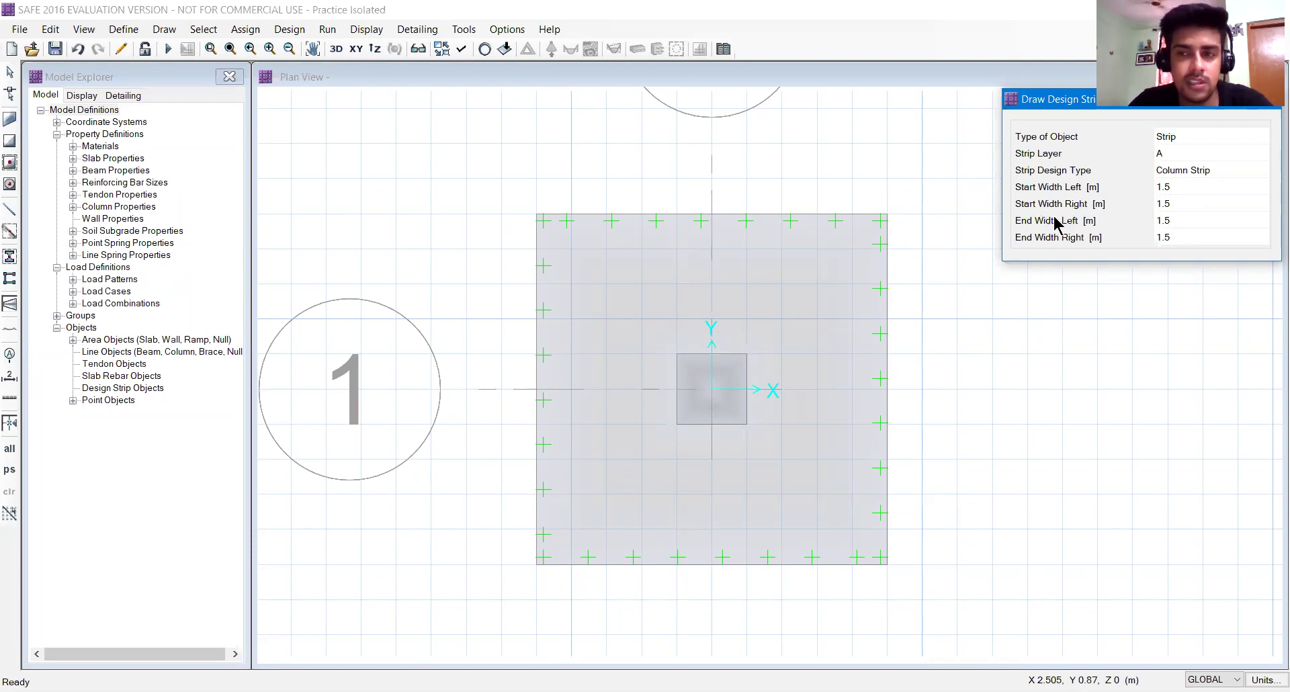
- Set the start and end widths on both sides of the Layer A column strip to 0.5 m
{"action": "left_click", "coordinate": [1168, 191]}
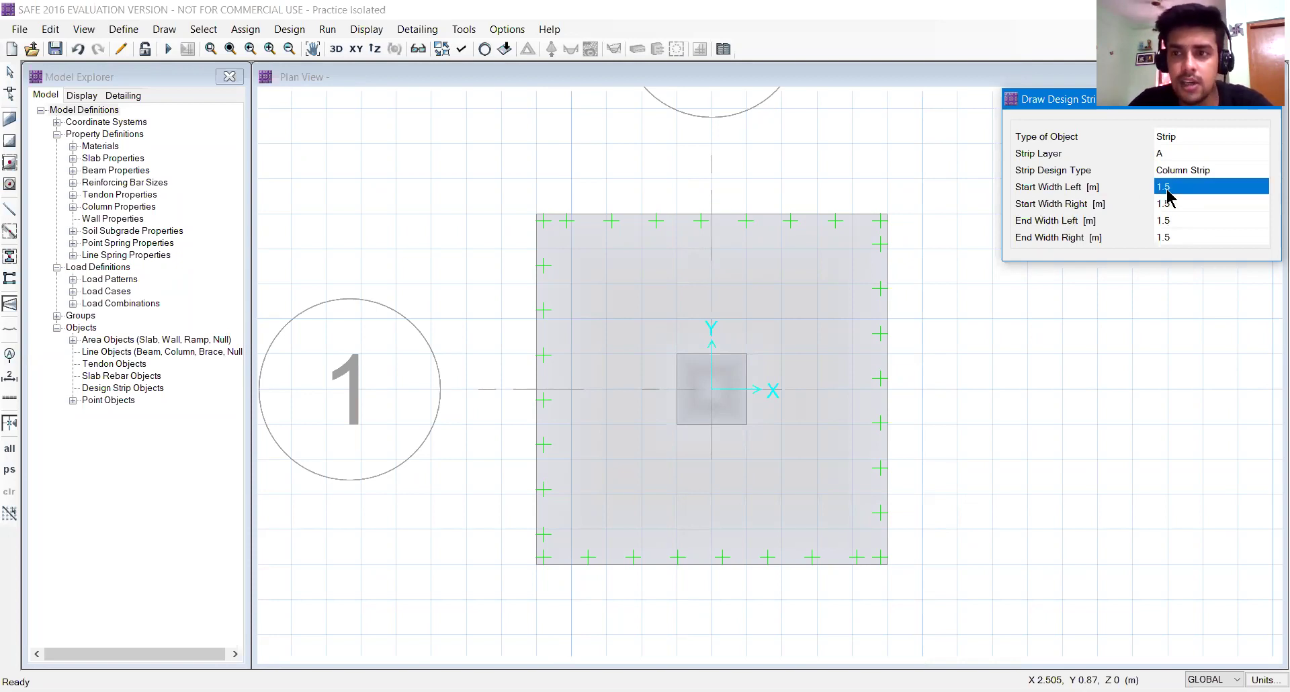
{"action": "left_click", "coordinate": [1170, 195]}
{"action": "left_click_drag", "start_coordinate": [1172, 188], "coordinate": [1143, 188]}
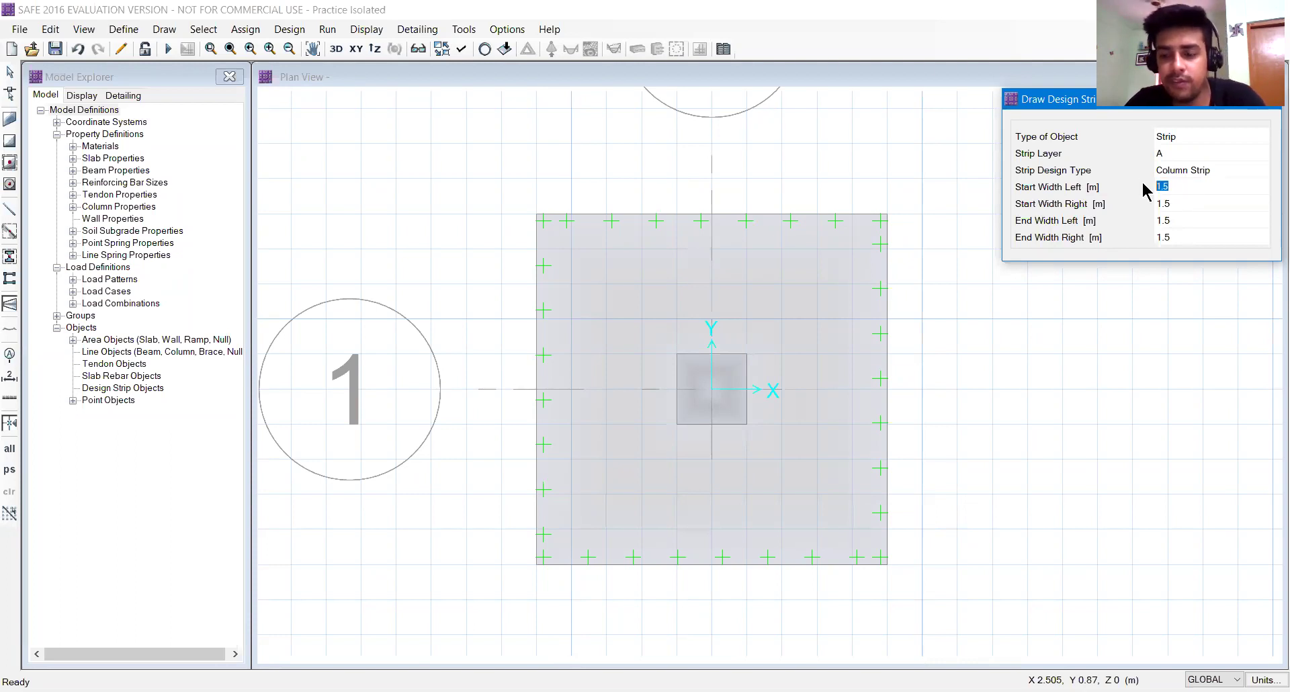
{"action": "left_click", "coordinate": [1168, 203]}
{"action": "left_click", "coordinate": [1169, 203]}
{"action": "left_click_drag", "start_coordinate": [1172, 204], "coordinate": [1123, 204]}
{"action": "type", "text": "0.5"}
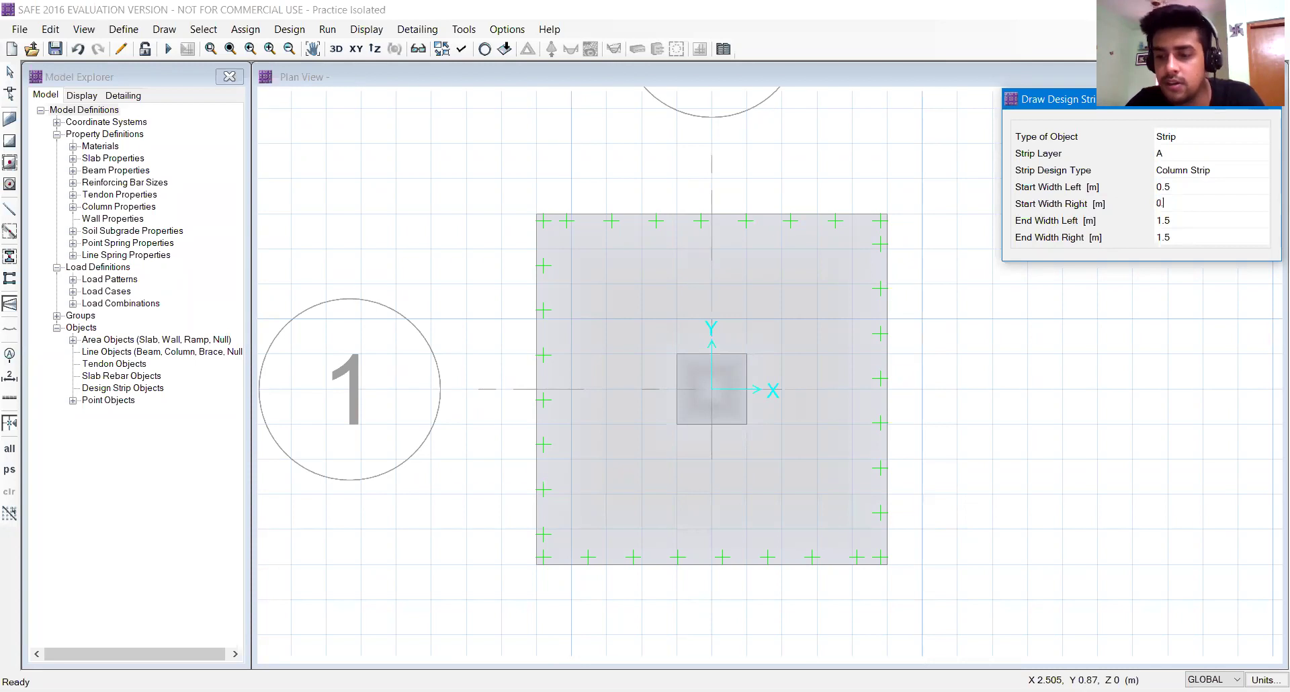
{"action": "left_click", "coordinate": [1164, 220]}
{"action": "type", "text": "0.5"}
{"action": "left_click", "coordinate": [1163, 239]}
{"action": "type", "text": "0"}
{"action": "left_click", "coordinate": [1170, 219]}
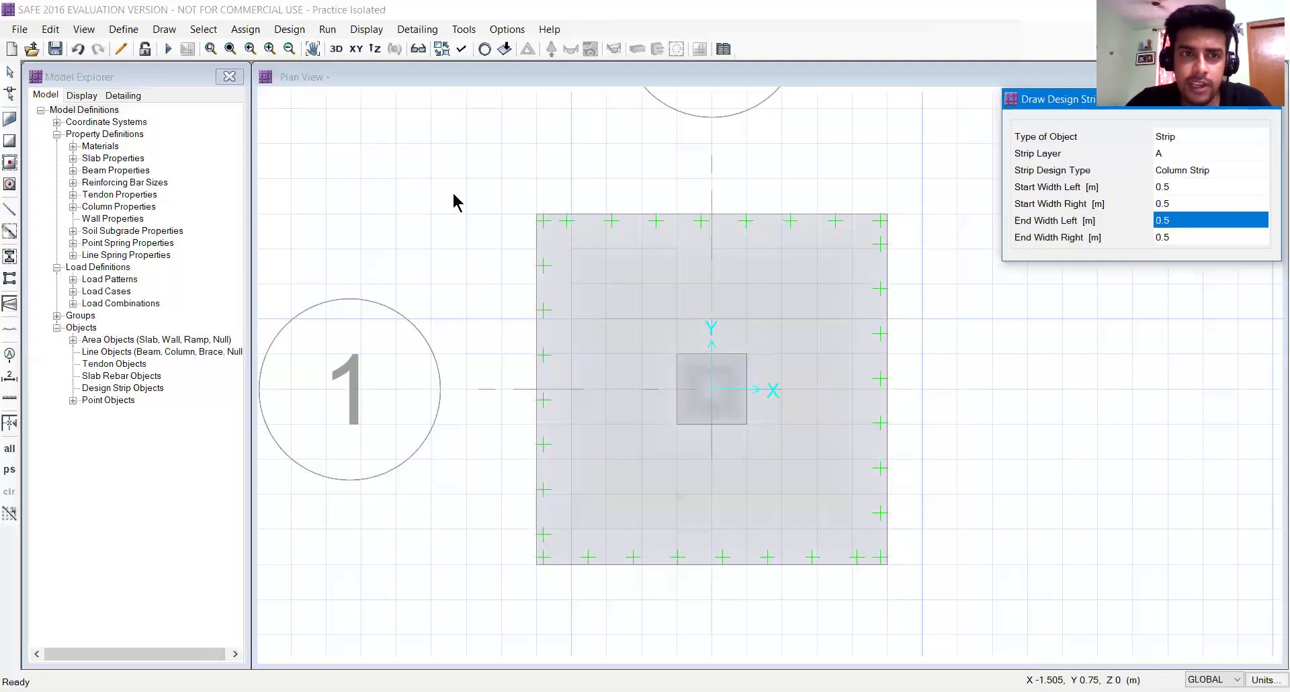
- Draw the Layer A column strip along grid line 1 through the column, spanning the footing's full width in X
{"action": "left_click", "coordinate": [537, 390]}
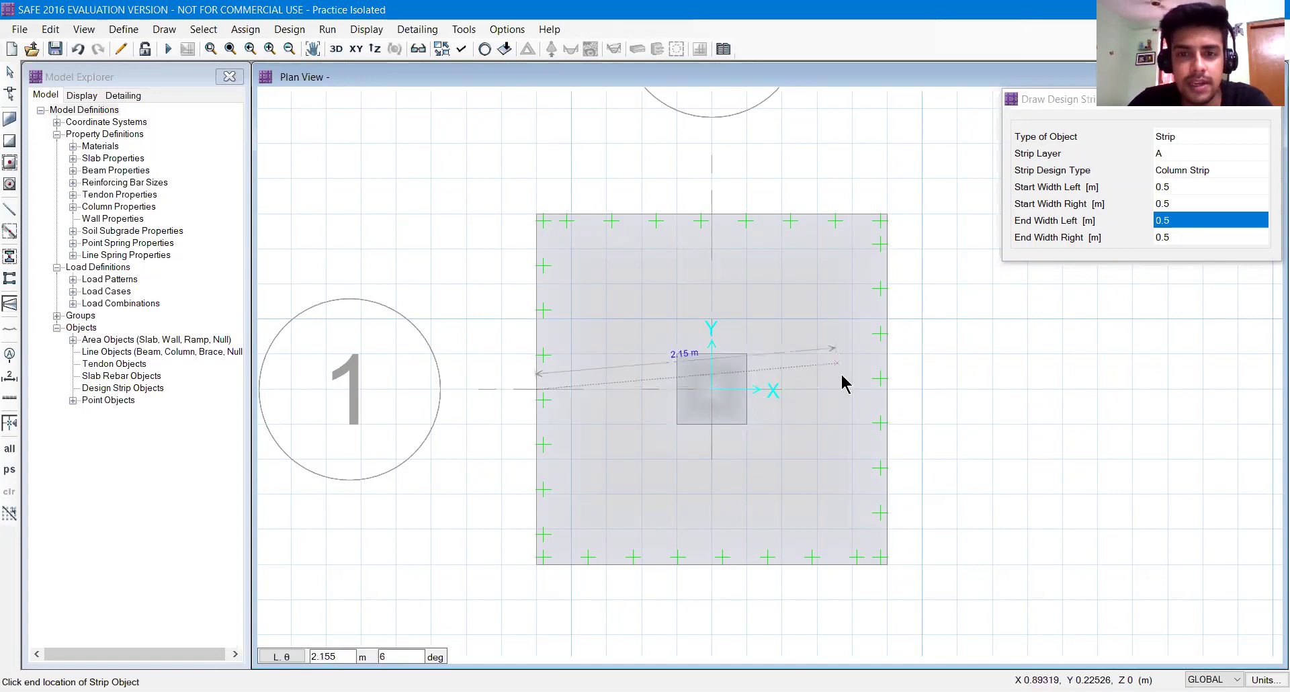
{"action": "left_click", "coordinate": [887, 390]}
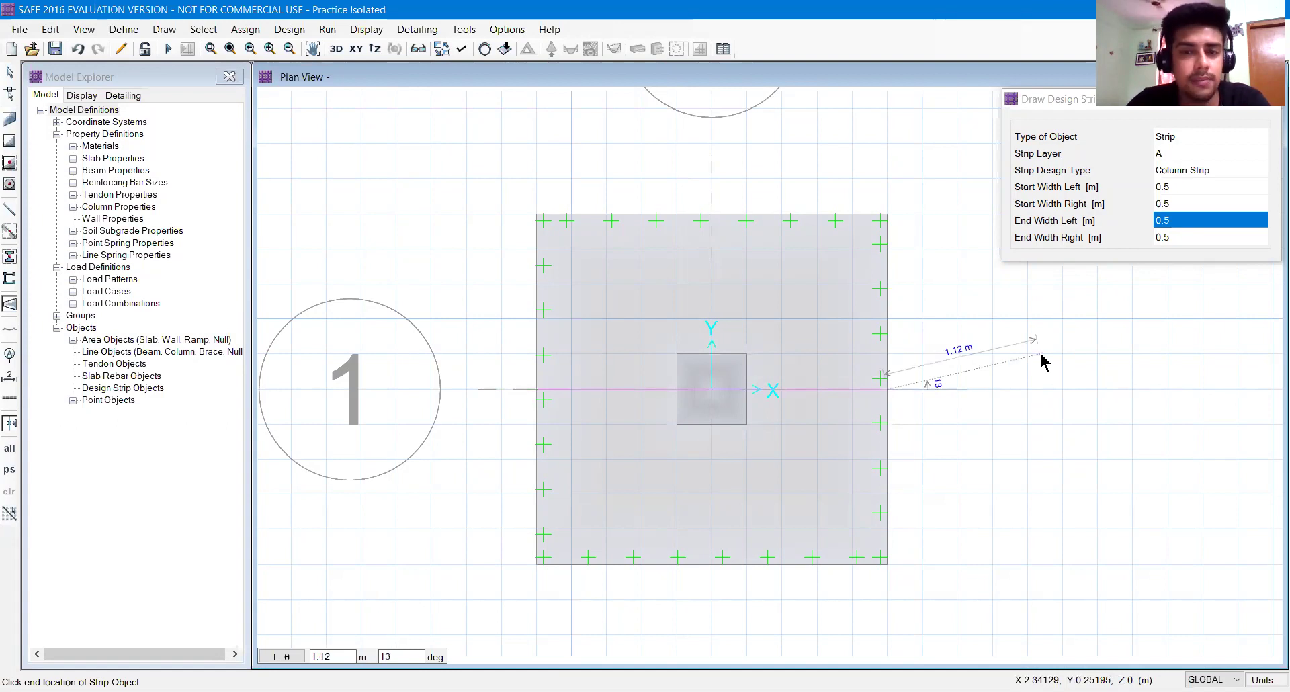
{"action": "key", "text": "Return"}
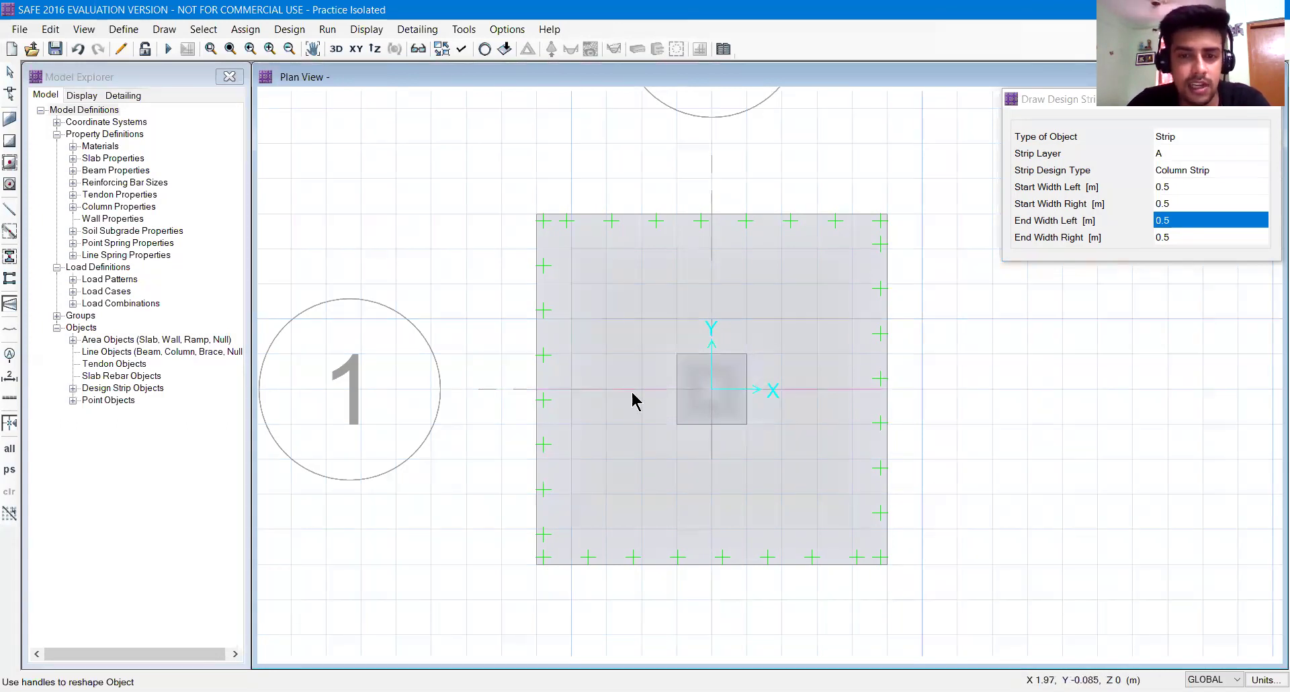
- Draw a Layer B column strip along grid line A through the column, from the footing's upper edge to its lower edge
{"action": "scroll", "coordinate": [605, 397], "scroll_direction": "up", "scroll_amount": 2}
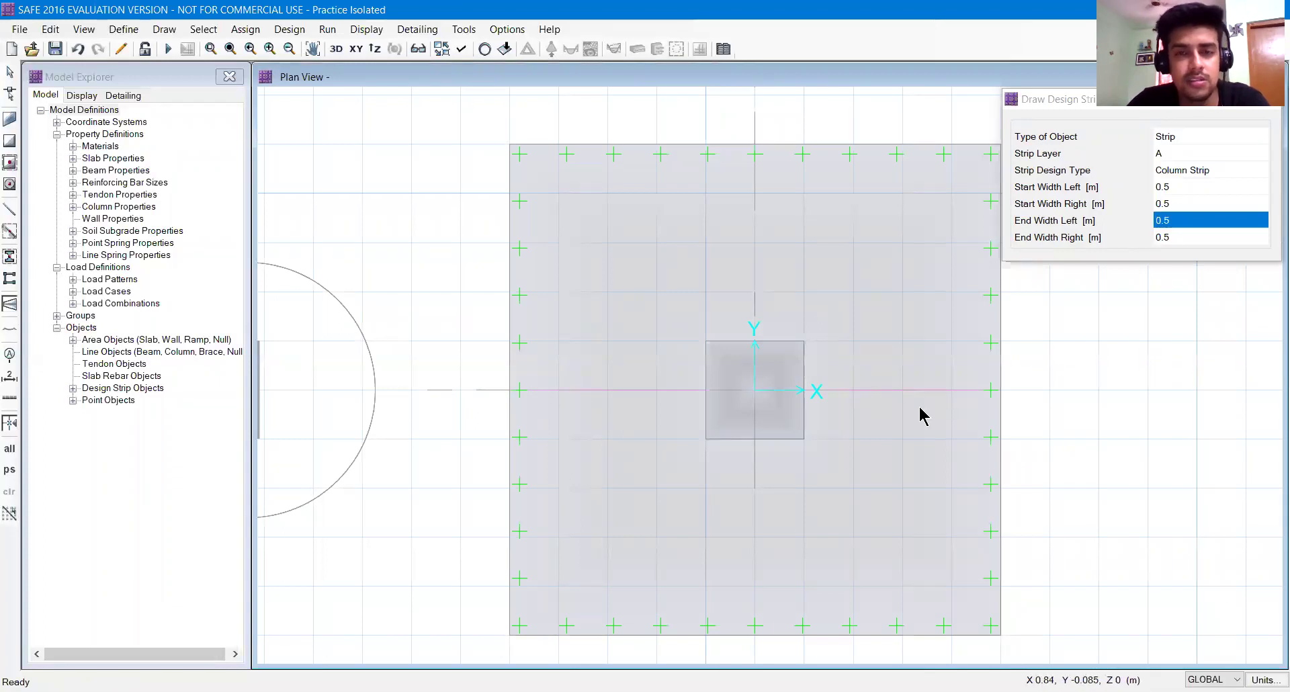
{"action": "scroll", "coordinate": [921, 411], "scroll_direction": "down", "scroll_amount": 2}
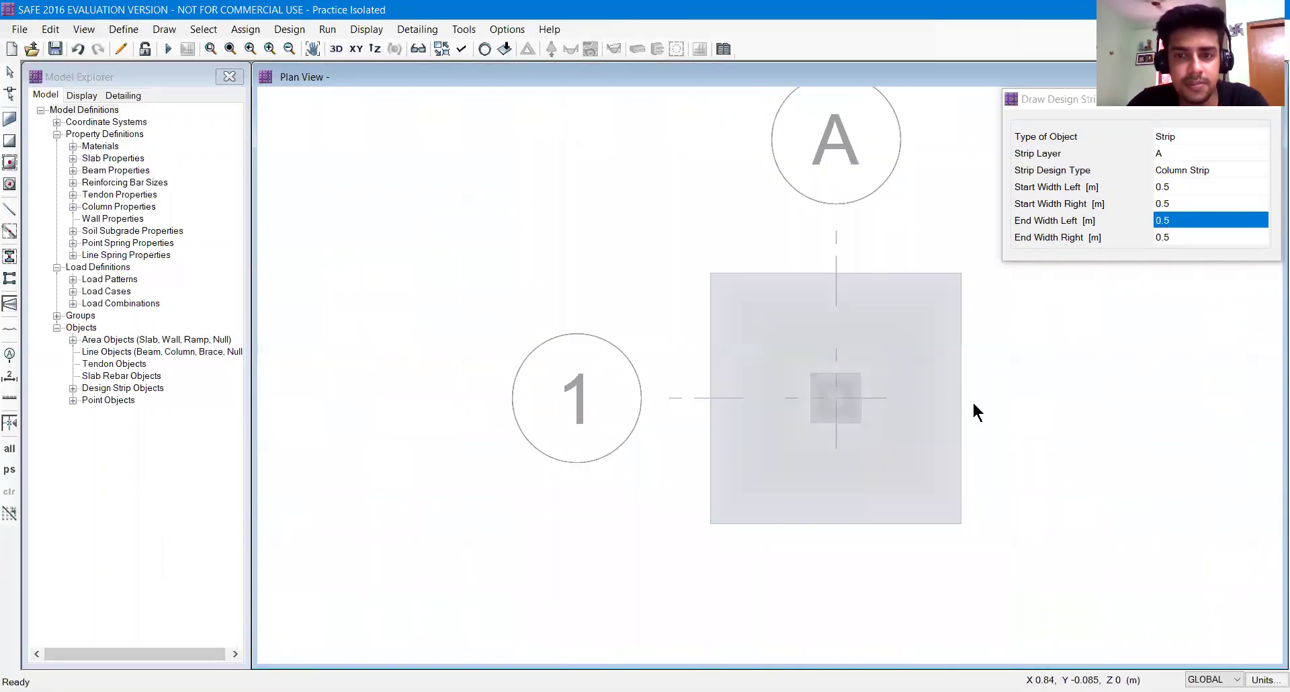
{"action": "middle_click_drag", "start_coordinate": [974, 407], "coordinate": [827, 376]}
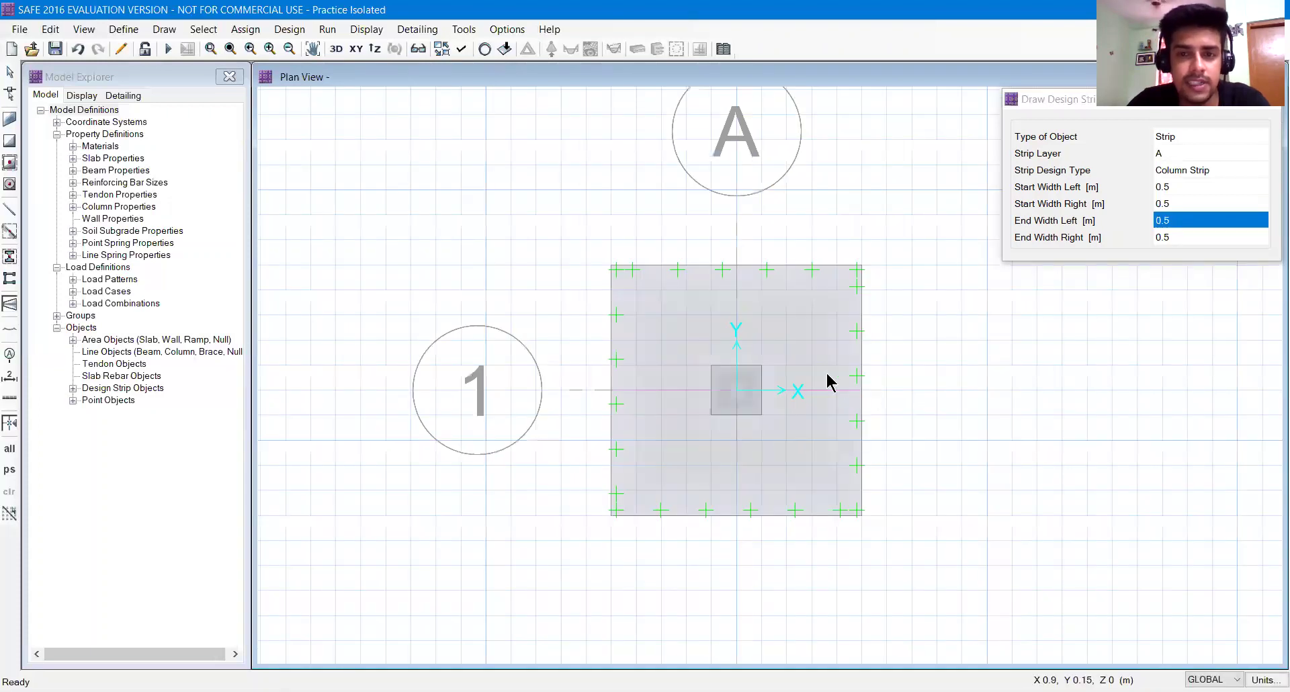
{"action": "scroll", "coordinate": [828, 382], "scroll_direction": "up", "scroll_amount": 1}
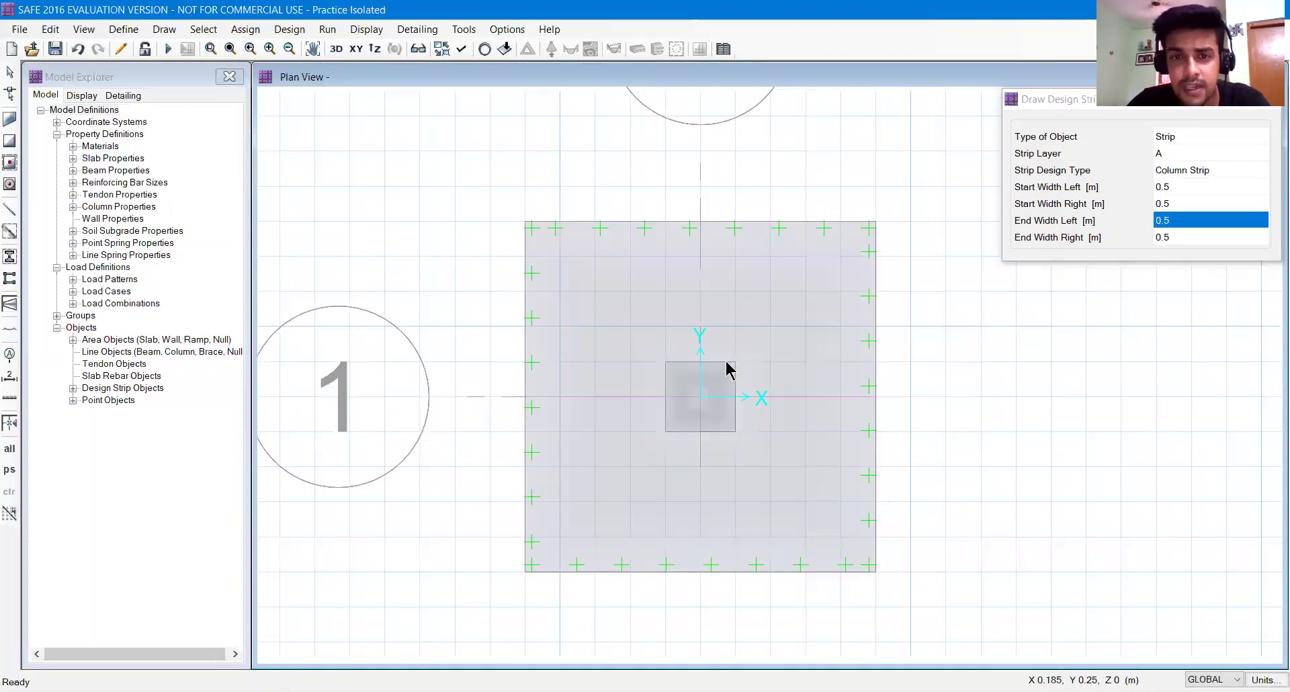
{"action": "left_click", "coordinate": [1219, 156]}
{"action": "left_click", "coordinate": [1243, 159]}
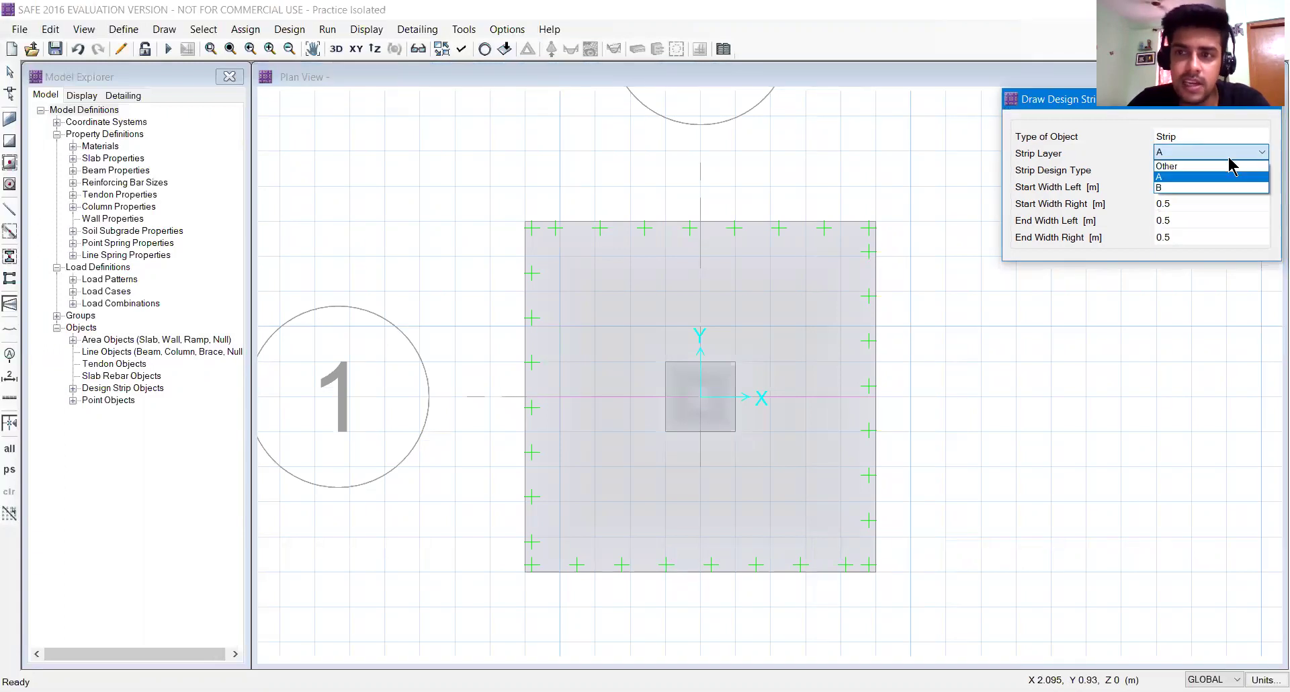
{"action": "left_click", "coordinate": [1177, 189]}
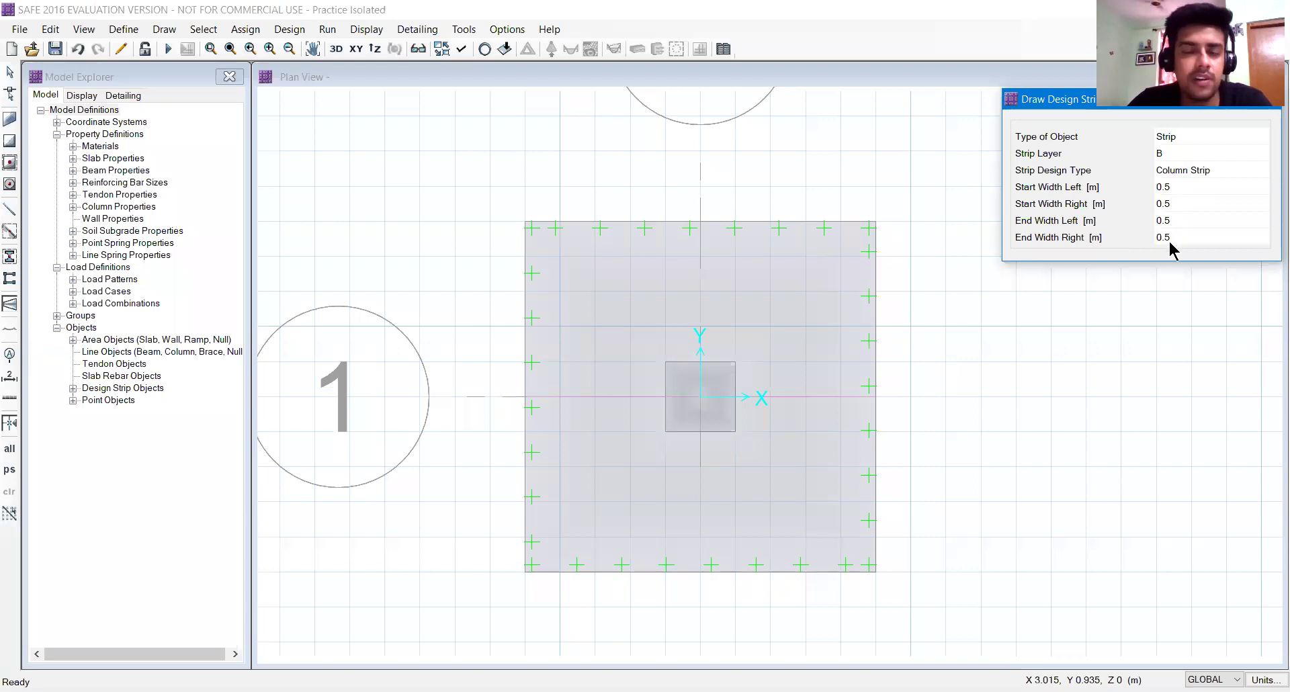
{"action": "left_click", "coordinate": [701, 223]}
{"action": "left_click", "coordinate": [701, 571]}
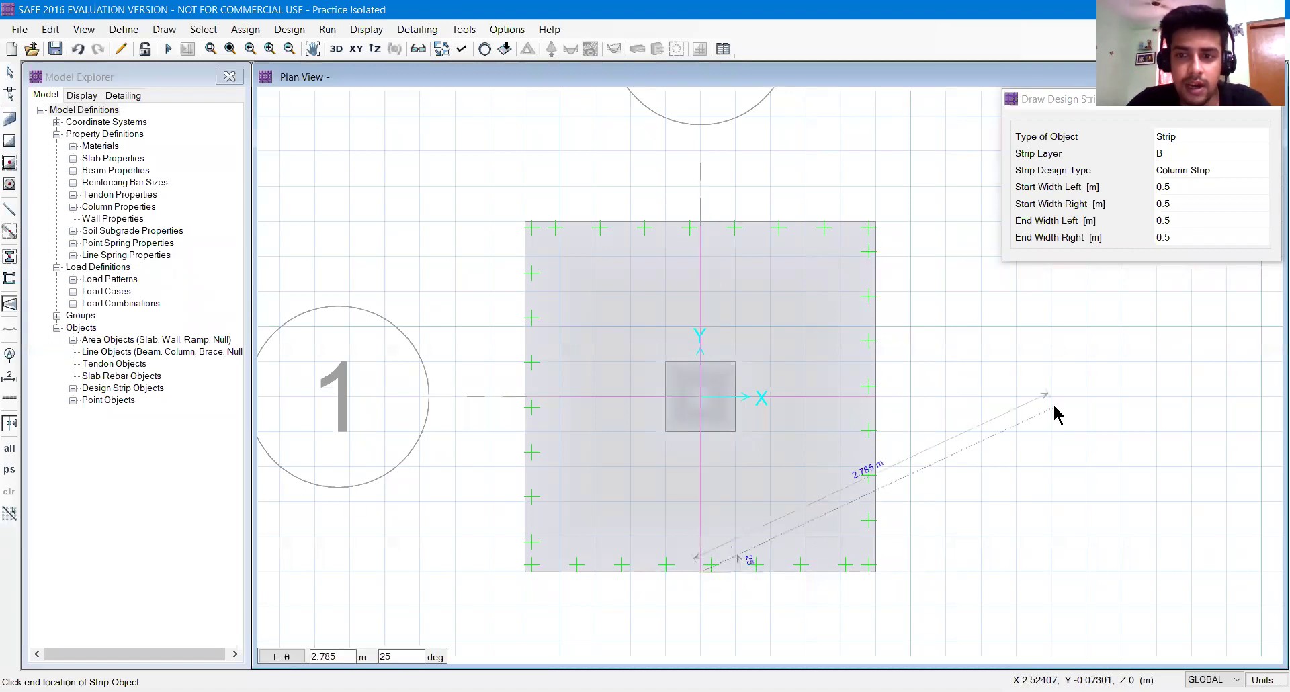
{"action": "key", "text": "Escape"}
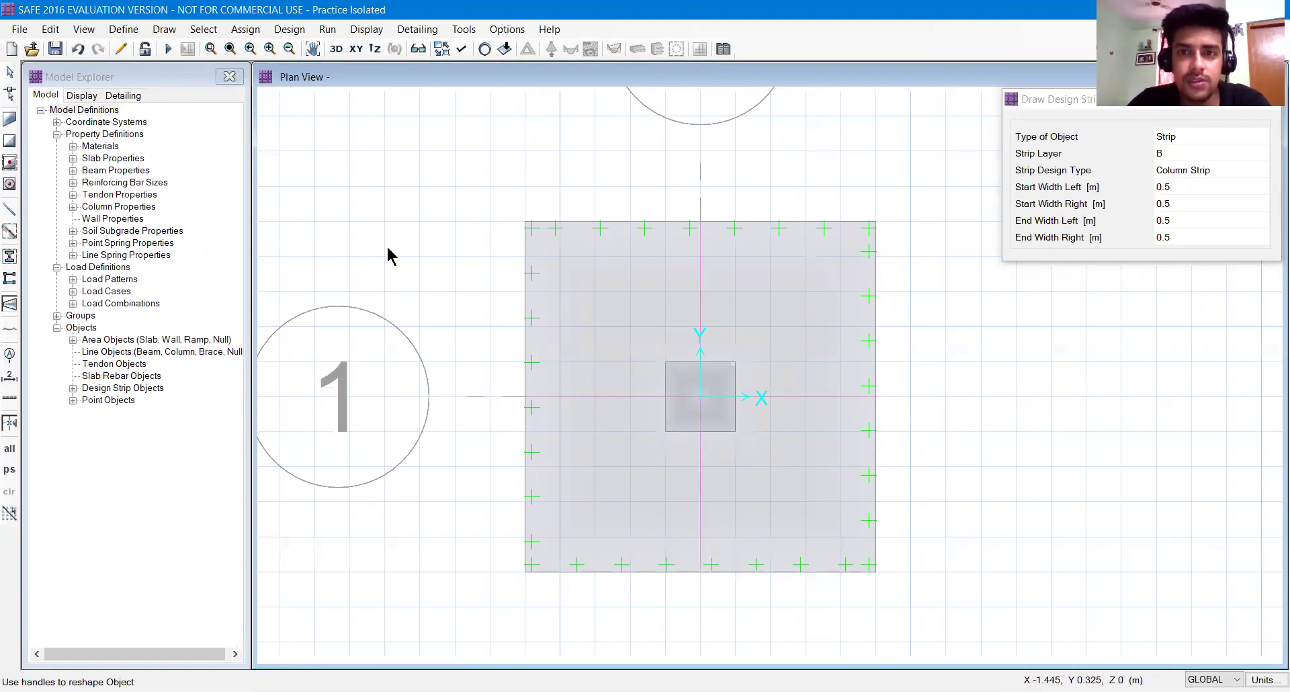
- Display the design strips' labels, widths and stations in the plan view, and move the strip properties window clear of the webcam area
{"action": "left_click", "coordinate": [461, 50]}
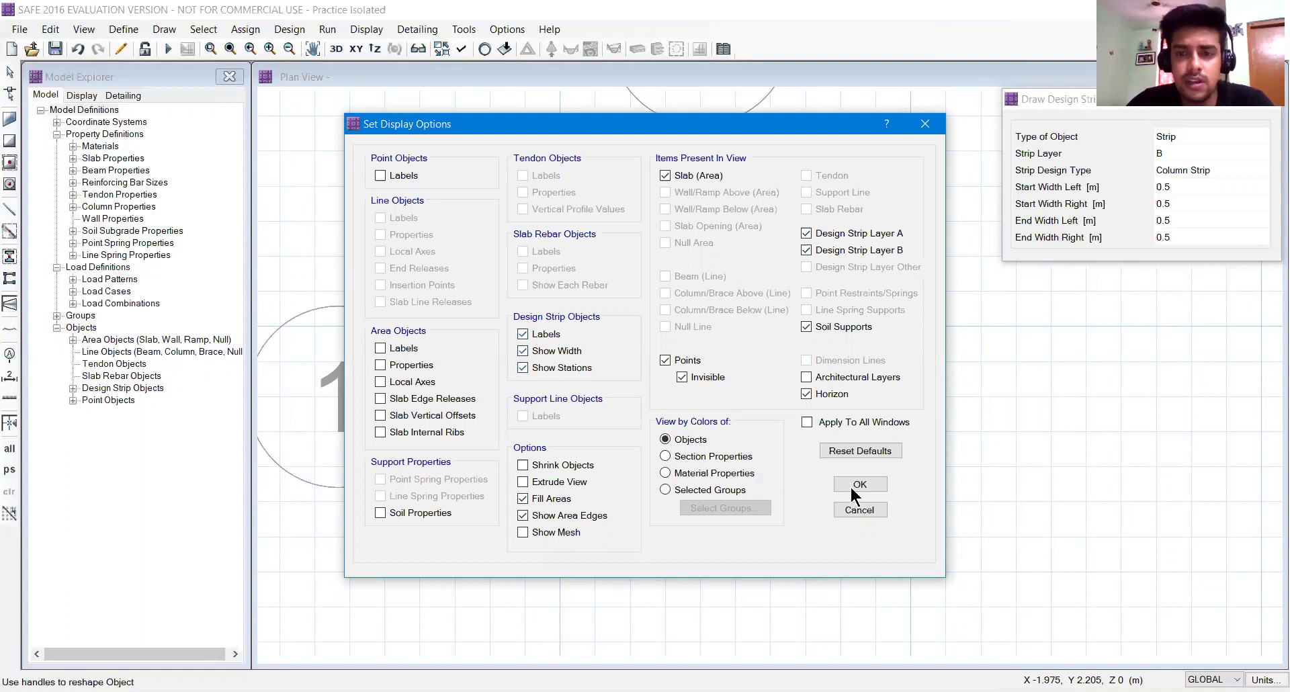
{"action": "left_click", "coordinate": [837, 510]}
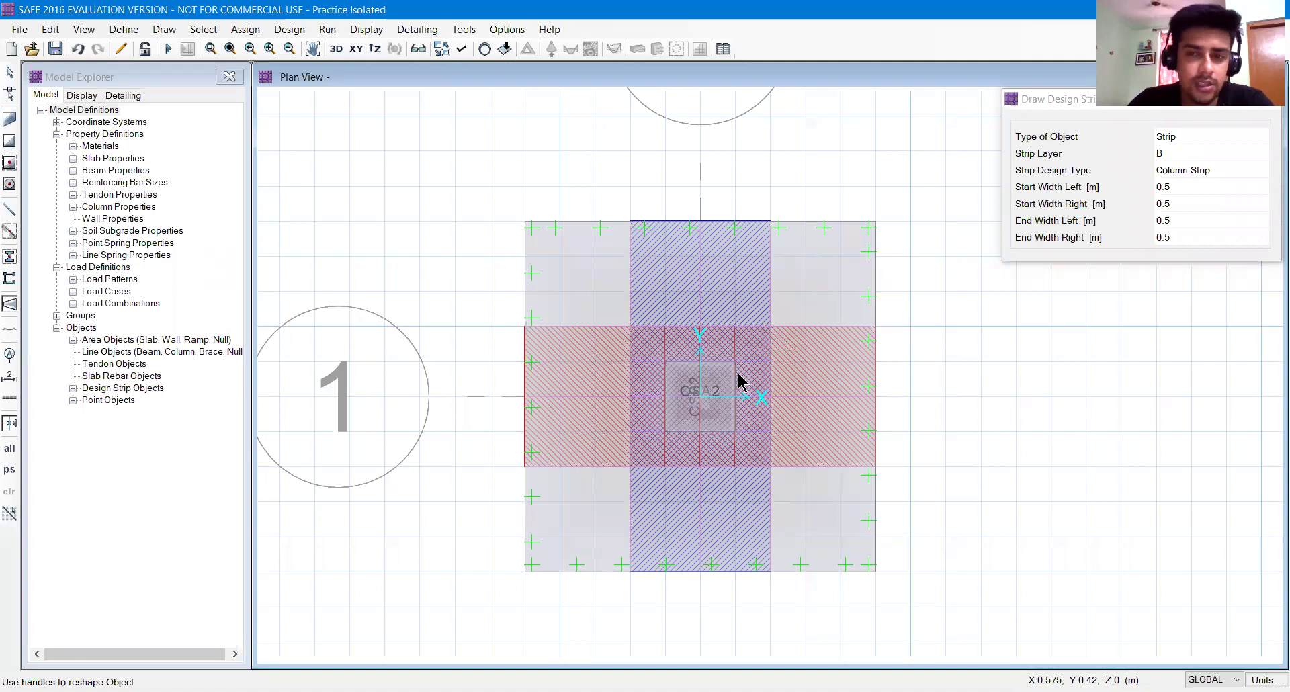
{"action": "left_click_drag", "start_coordinate": [1099, 105], "coordinate": [1066, 104]}
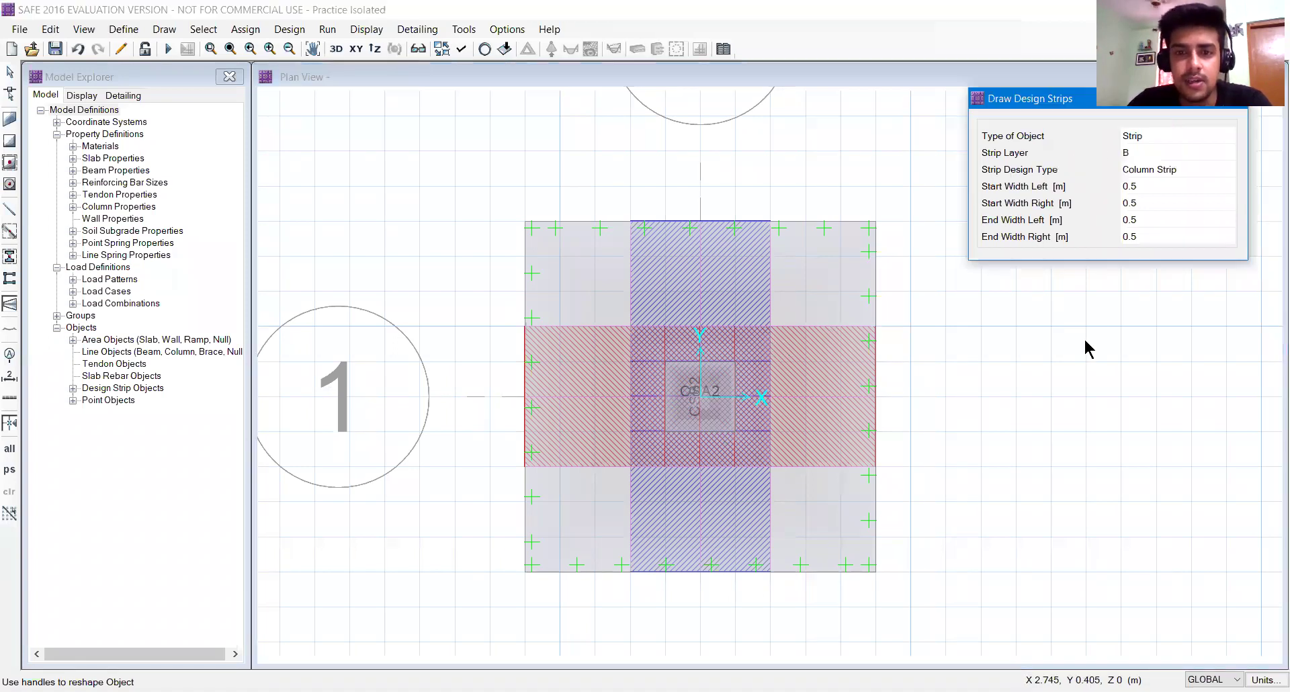